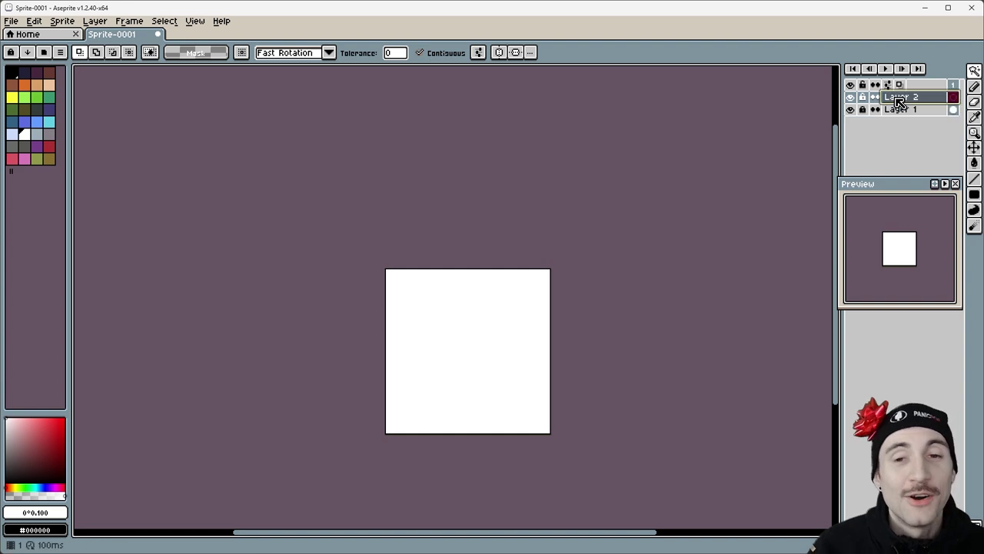
- Draw a front-view gift box on Layer 2 in black: a rectangular body outline with a wider lid rectangle on top
{"action": "left_click", "coordinate": [11, 72]}
{"action": "key", "text": "b"}
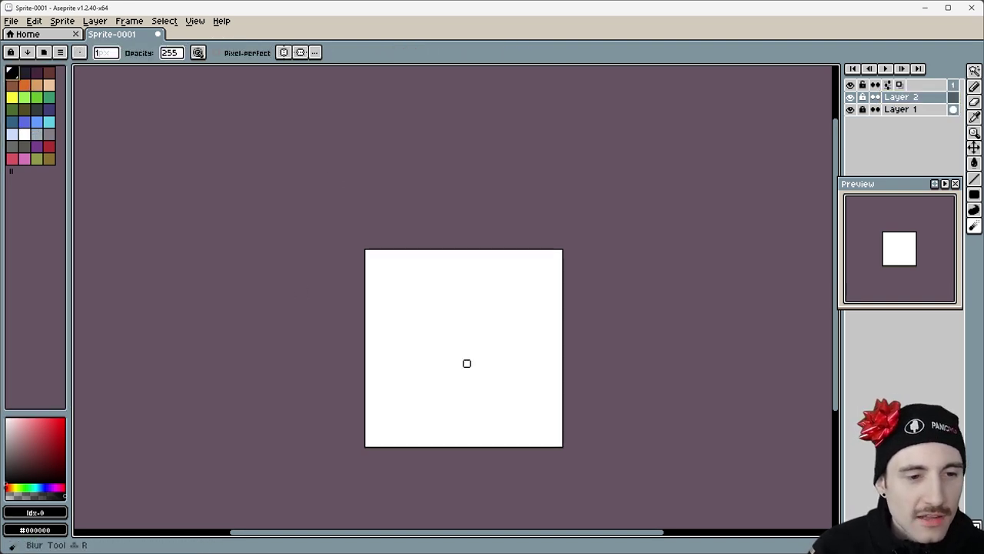
{"action": "scroll", "coordinate": [438, 358], "scroll_direction": "up", "scroll_amount": 2}
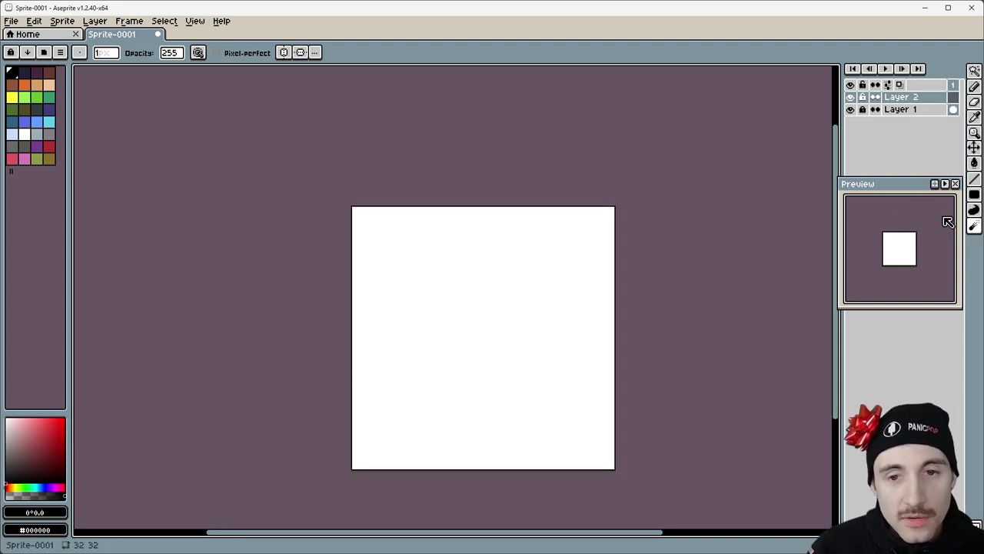
{"action": "left_click", "coordinate": [975, 193]}
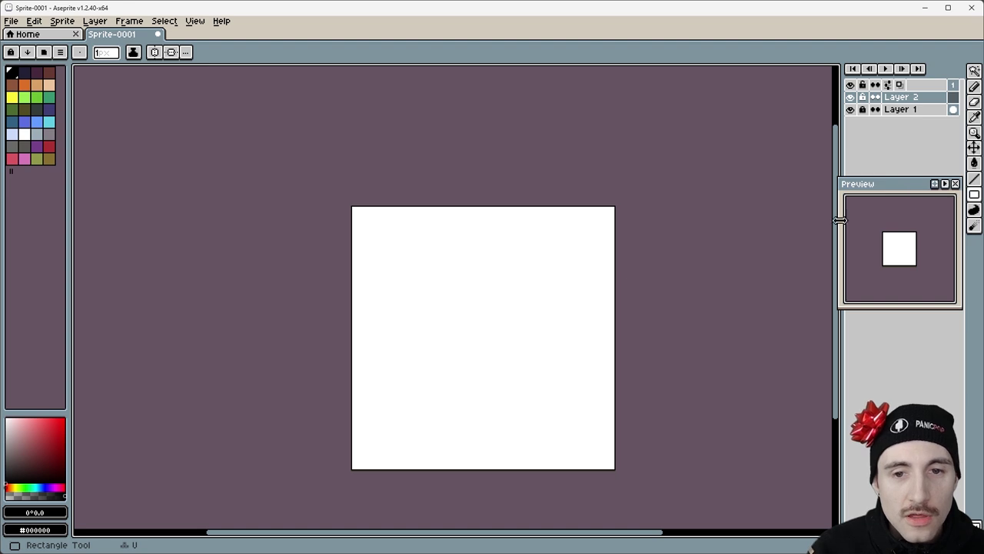
{"action": "left_click_drag", "start_coordinate": [402, 314], "coordinate": [578, 446]}
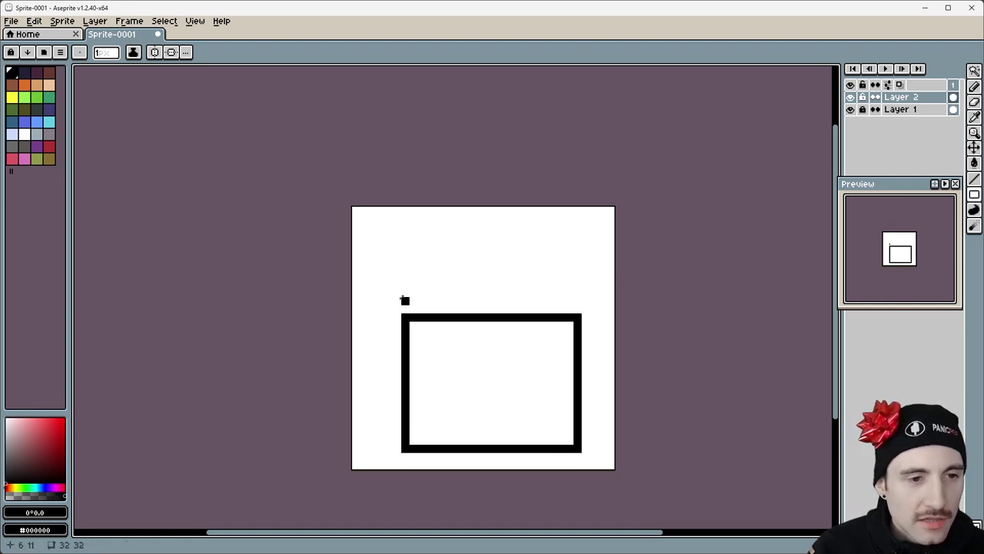
{"action": "left_click_drag", "start_coordinate": [379, 252], "coordinate": [592, 313]}
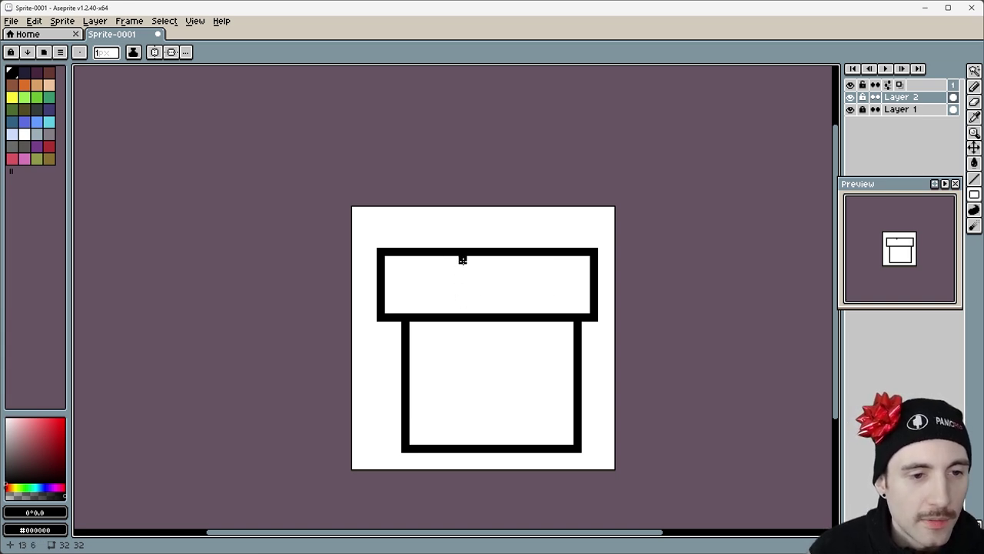
- Clear the front-view box and outline a lid rectangle spanning the canvas width, trying a full-height vertical line through the middle
{"action": "key", "text": "Delete"}
{"action": "left_click", "coordinate": [430, 301]}
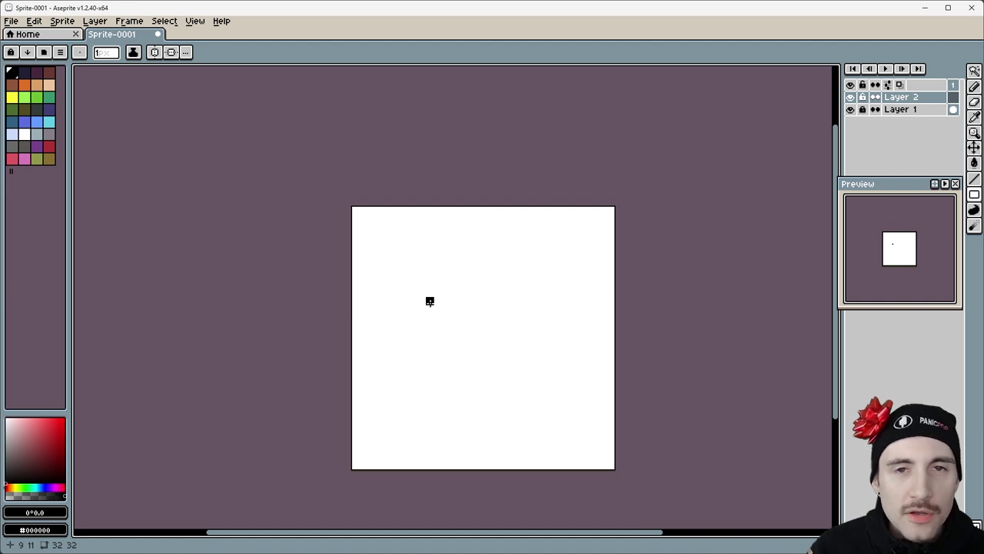
{"action": "key", "text": "ctrl+z"}
{"action": "key", "text": "ctrl+z"}
{"action": "left_click_drag", "start_coordinate": [478, 211], "coordinate": [478, 462]}
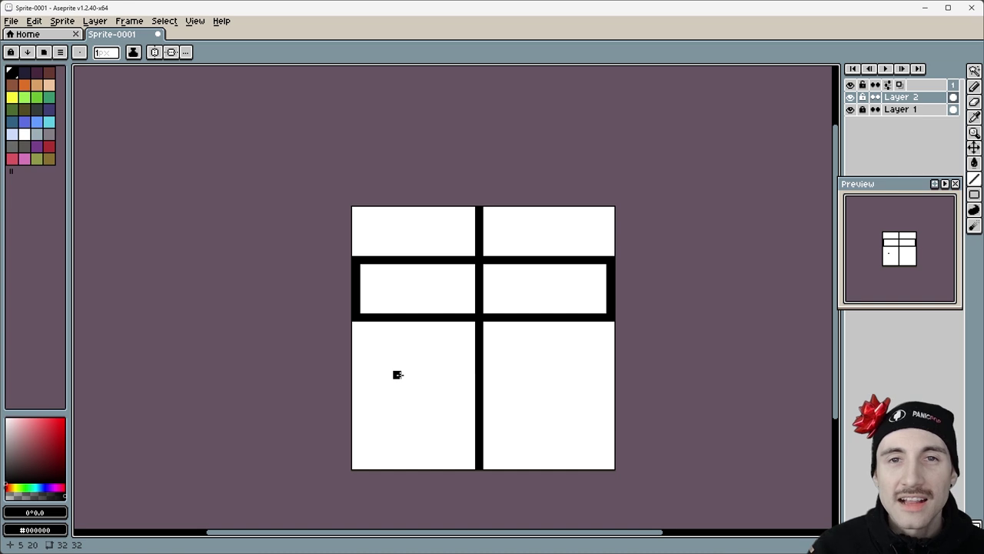
{"action": "key", "text": "ctrl+z"}
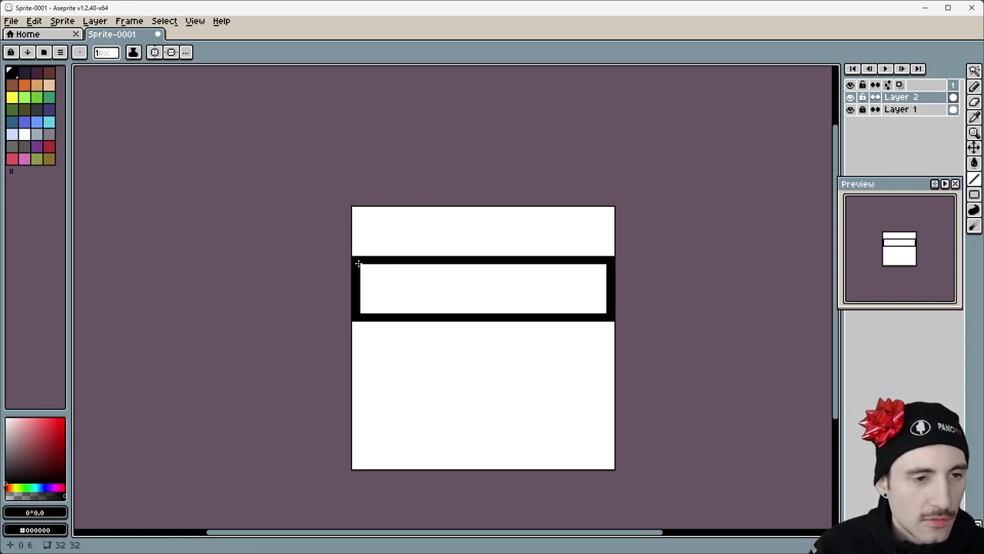
- Outline the body under the lid and add vertical corner edges right of centre, offsetting the lid's edge one pixel from the body's
{"action": "left_click_drag", "start_coordinate": [372, 317], "coordinate": [594, 465]}
{"action": "left_click_drag", "start_coordinate": [498, 462], "coordinate": [495, 323]}
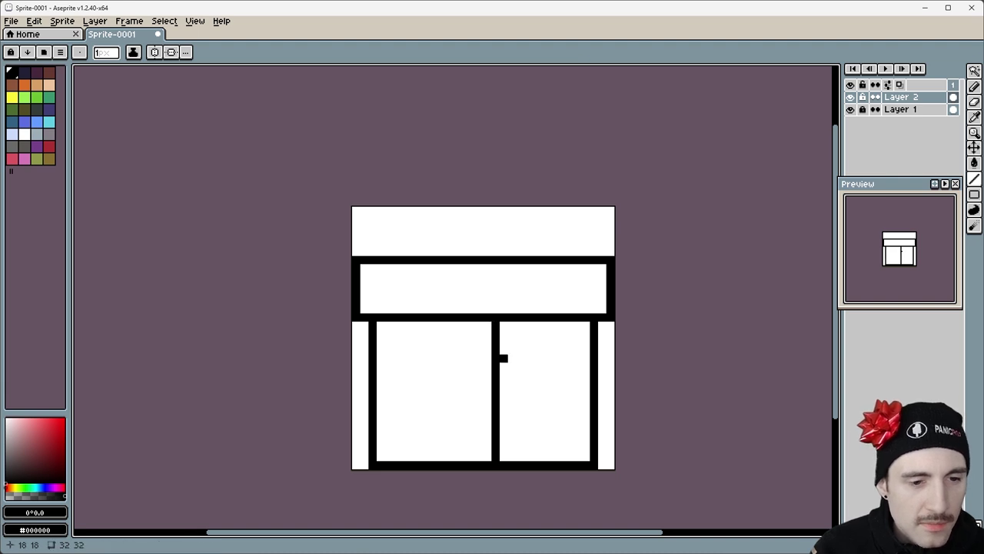
{"action": "key", "text": "ctrl+z"}
{"action": "left_click_drag", "start_coordinate": [512, 462], "coordinate": [512, 263]}
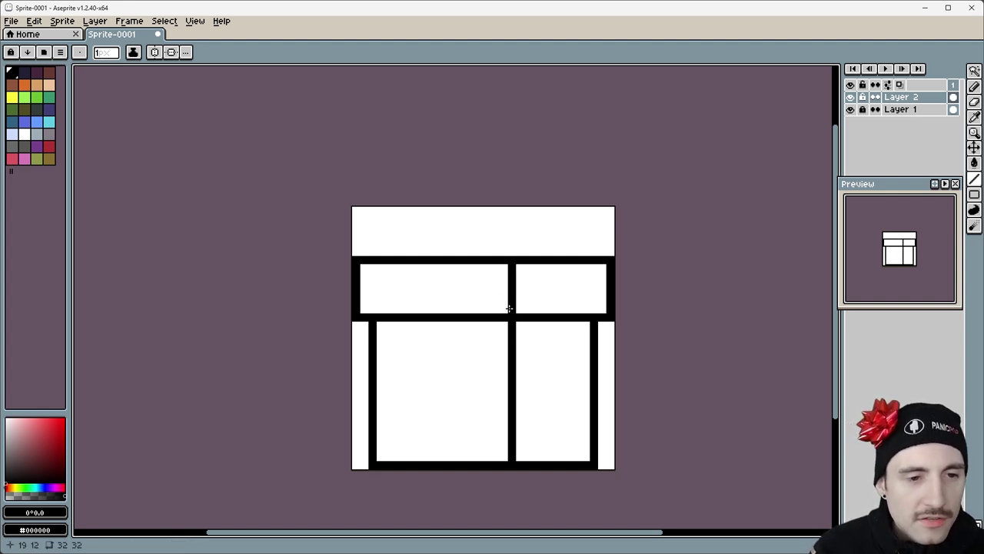
{"action": "key", "text": "ctrl+z"}
{"action": "left_click_drag", "start_coordinate": [519, 308], "coordinate": [520, 263]}
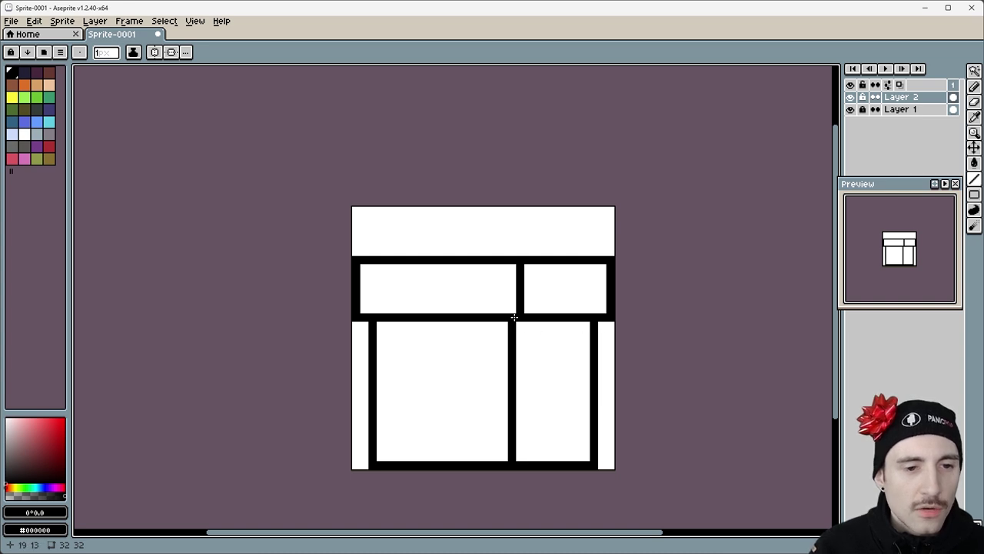
{"action": "left_click_drag", "start_coordinate": [511, 309], "coordinate": [511, 263]}
{"action": "key", "text": "ctrl+z"}
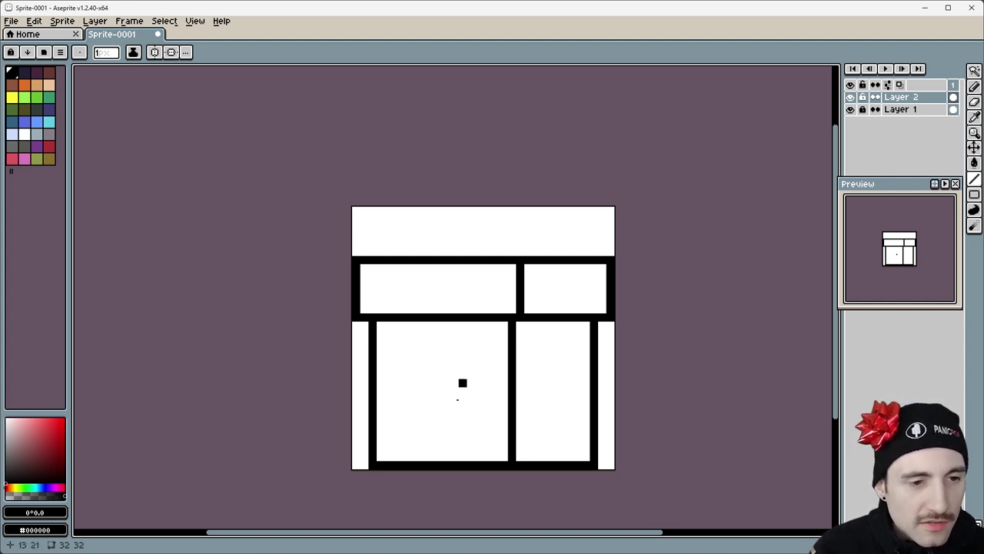
- Extend the body's corner edge to the canvas bottom and replace the box's horizontal edges with stepped diagonal lines
{"action": "key", "text": "l"}
{"action": "key", "text": "ctrl+z"}
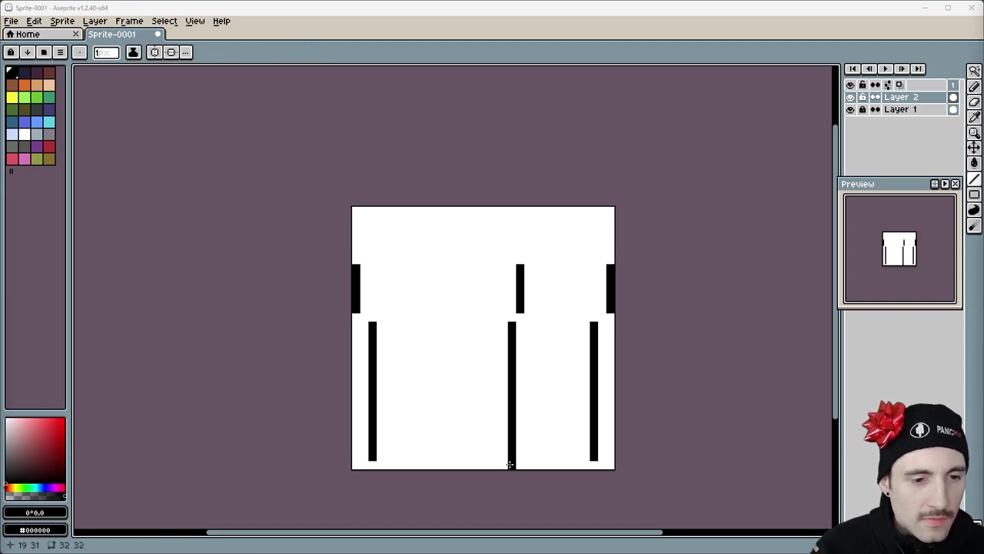
{"action": "mouse_move", "coordinate": [512, 465]}
{"action": "left_mouse_down"}
{"action": "mouse_move", "coordinate": [366, 450]}
{"action": "mouse_move", "coordinate": [512, 471]}
{"action": "left_mouse_up"}
{"action": "key", "text": "m"}
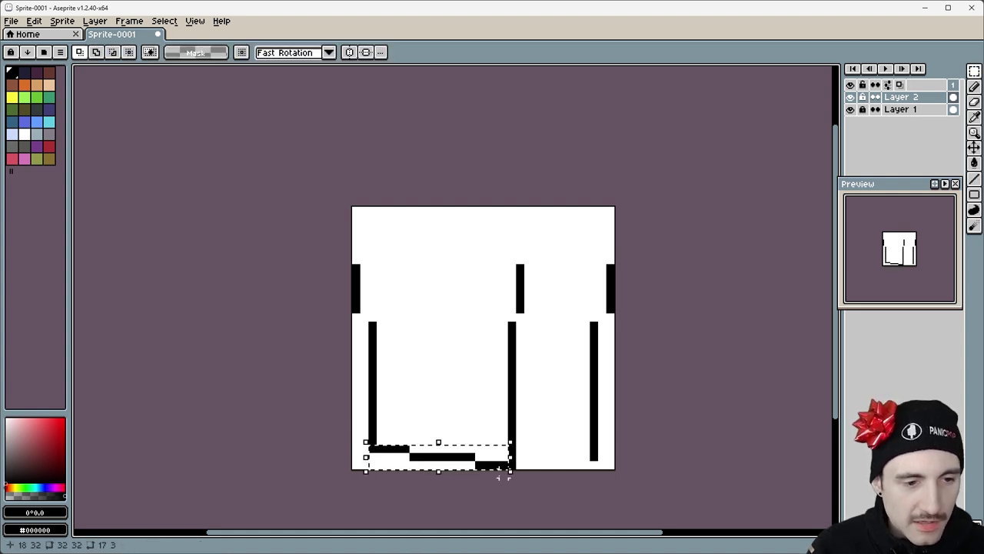
{"action": "left_click_drag", "start_coordinate": [464, 465], "coordinate": [550, 369]}
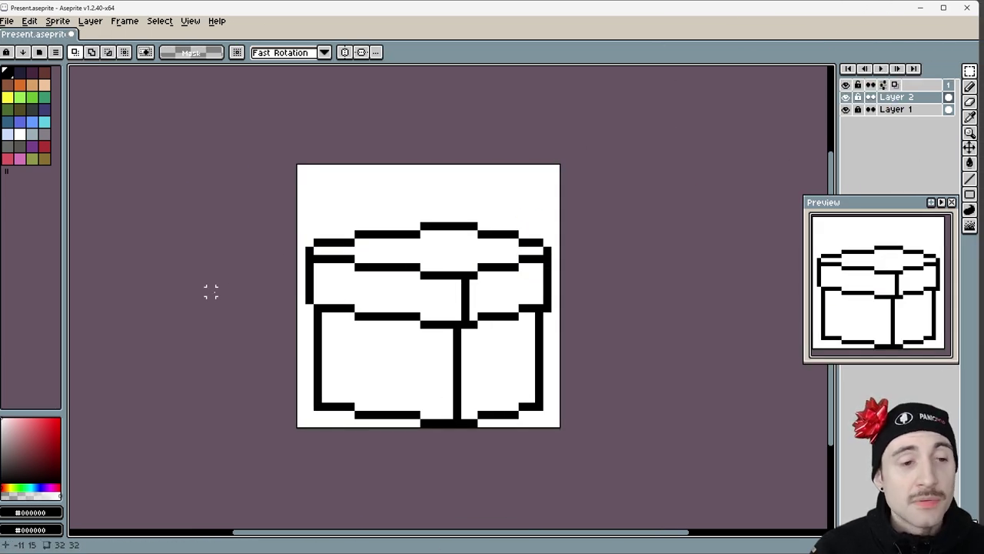
- Clear the corner-view box and outline a new rectangular front face with stepped diagonals receding from its two right corners
{"action": "left_click_drag", "start_coordinate": [306, 206], "coordinate": [561, 428]}
{"action": "key", "text": "Delete"}
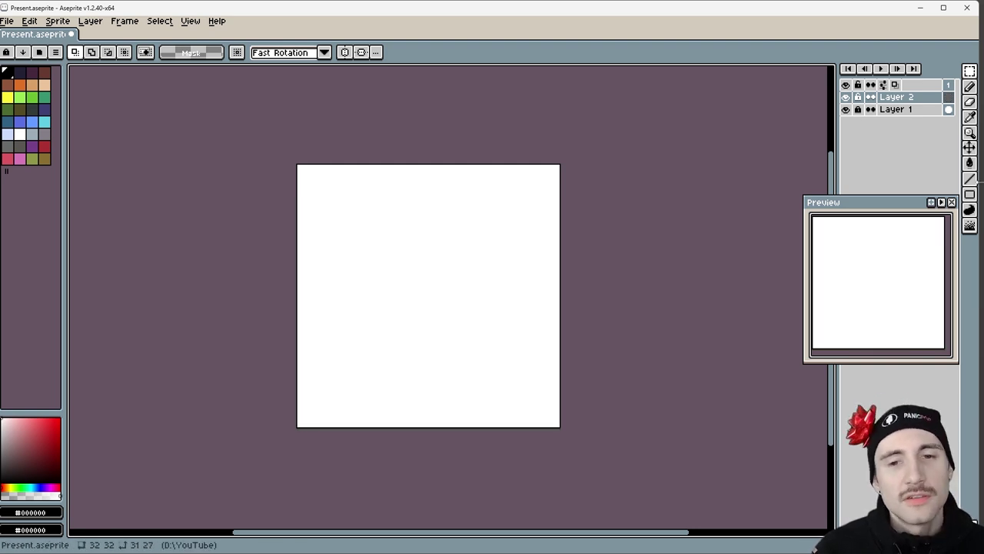
{"action": "left_click", "coordinate": [970, 196]}
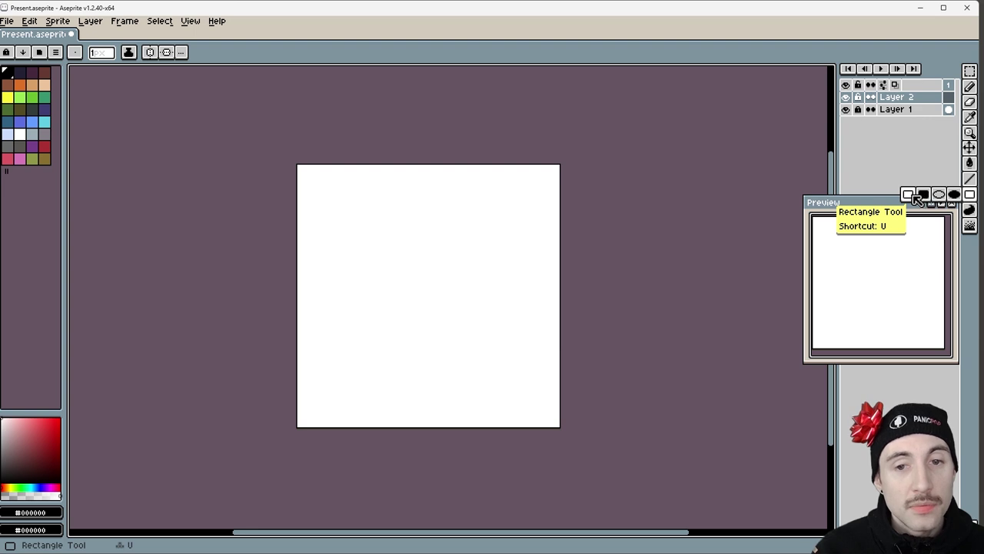
{"action": "left_click", "coordinate": [908, 195]}
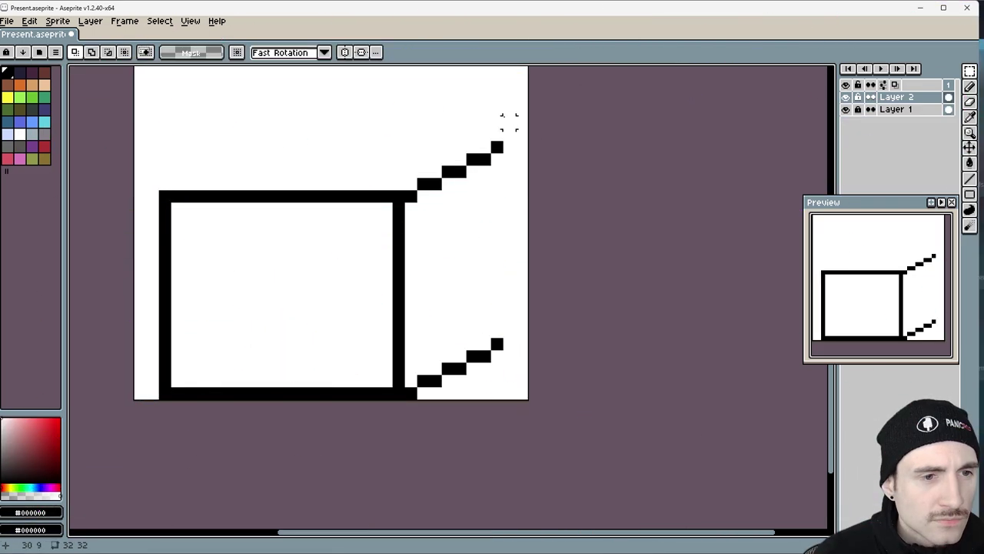
- Move the front face's top edge and its upper diagonal down three pixels
{"action": "mouse_move", "coordinate": [505, 119]}
{"action": "left_mouse_down"}
{"action": "mouse_move", "coordinate": [292, 184]}
{"action": "mouse_move", "coordinate": [147, 202]}
{"action": "left_mouse_up"}
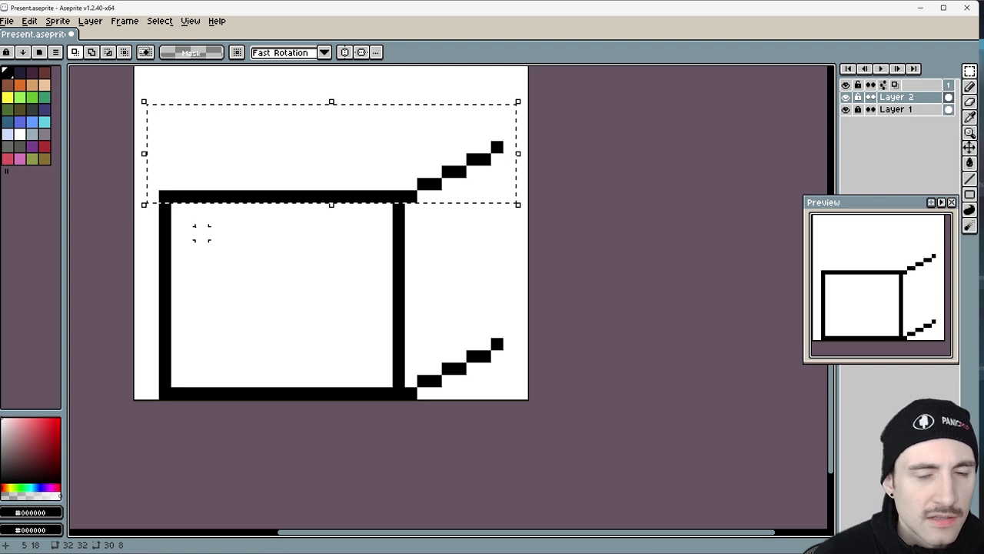
{"action": "key", "text": "Down"}
{"action": "key", "text": "Down"}
{"action": "key", "text": "Down"}
{"action": "key", "text": "Down"}
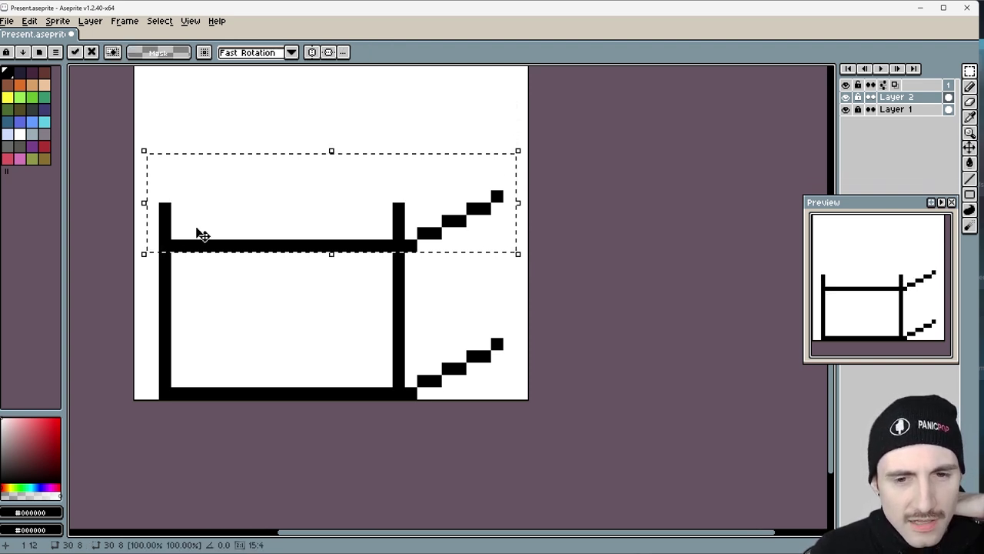
{"action": "key", "text": "Up"}
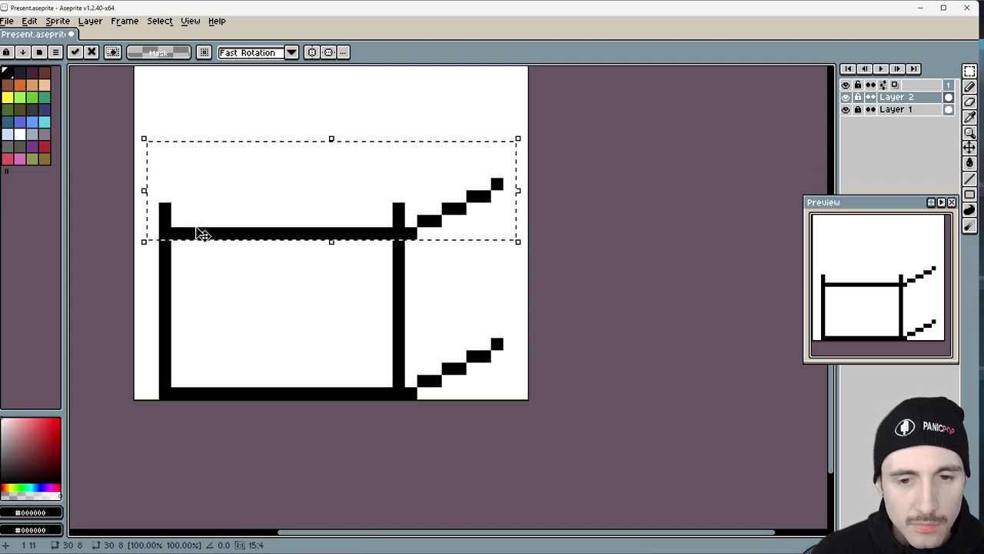
{"action": "key", "text": "ctrl+d"}
- Erase the two leftover pixels above the body's left edge and outline the lid's front, reaching the canvas's left border
{"action": "key", "text": "b"}
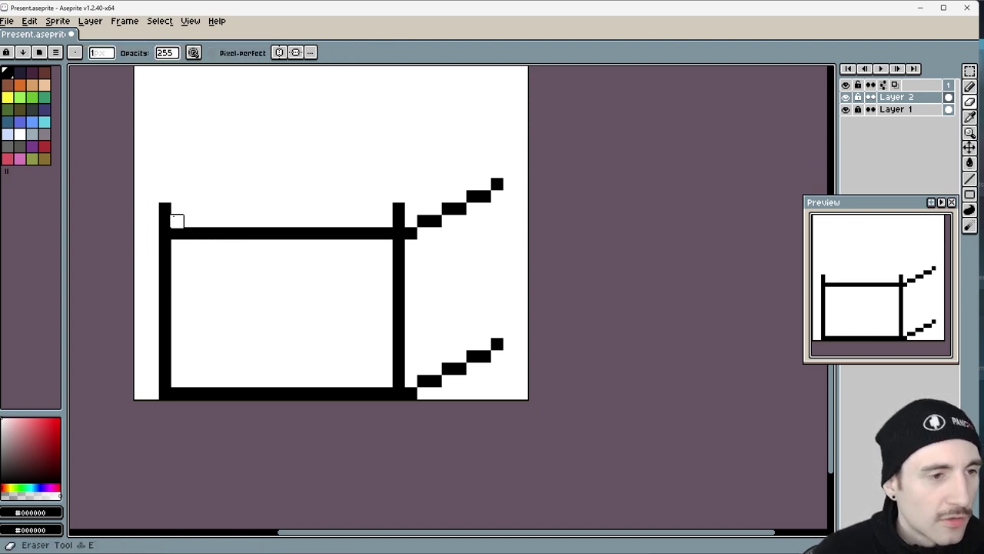
{"action": "right_click", "coordinate": [164, 222]}
{"action": "right_click", "coordinate": [164, 208]}
{"action": "left_click", "coordinate": [153, 233]}
{"action": "left_click_drag", "start_coordinate": [147, 231], "coordinate": [141, 169]}
{"action": "left_click_drag", "start_coordinate": [398, 199], "coordinate": [397, 170]}
{"action": "mouse_move", "coordinate": [152, 170]}
{"action": "left_mouse_down"}
{"action": "mouse_move", "coordinate": [391, 171]}
{"action": "mouse_move", "coordinate": [447, 137]}
{"action": "left_mouse_up"}
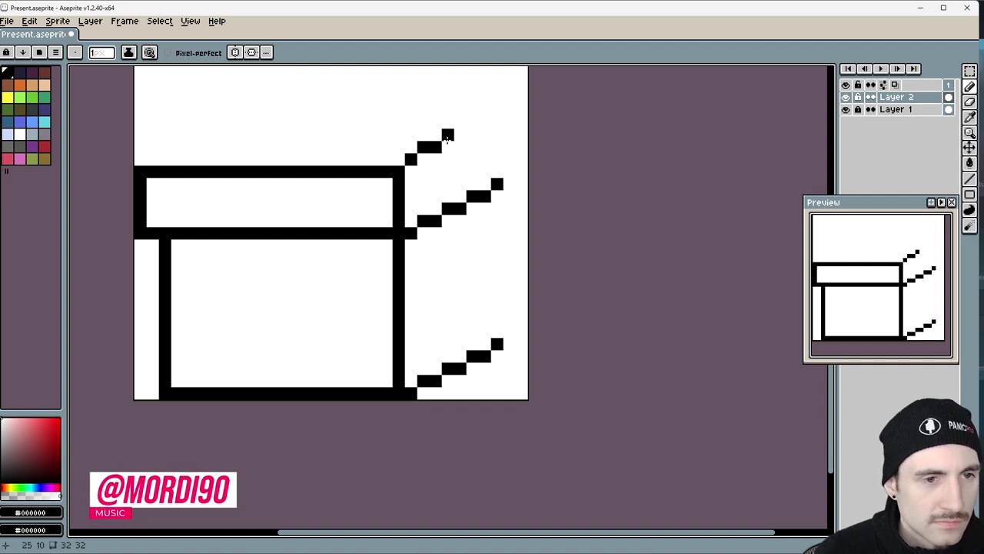
- Redraw the lid's upper receding edge as a two-pixel stepped diagonal parallel to the one below it
{"action": "key", "text": "ctrl+z"}
{"action": "key", "text": "e"}
{"action": "left_click", "coordinate": [411, 159]}
{"action": "mouse_move", "coordinate": [423, 146]}
{"action": "left_mouse_down"}
{"action": "mouse_move", "coordinate": [435, 146]}
{"action": "mouse_move", "coordinate": [423, 159]}
{"action": "mouse_move", "coordinate": [435, 157]}
{"action": "mouse_move", "coordinate": [499, 125]}
{"action": "left_mouse_up"}
{"action": "key", "text": "b"}
{"action": "left_click", "coordinate": [422, 171]}
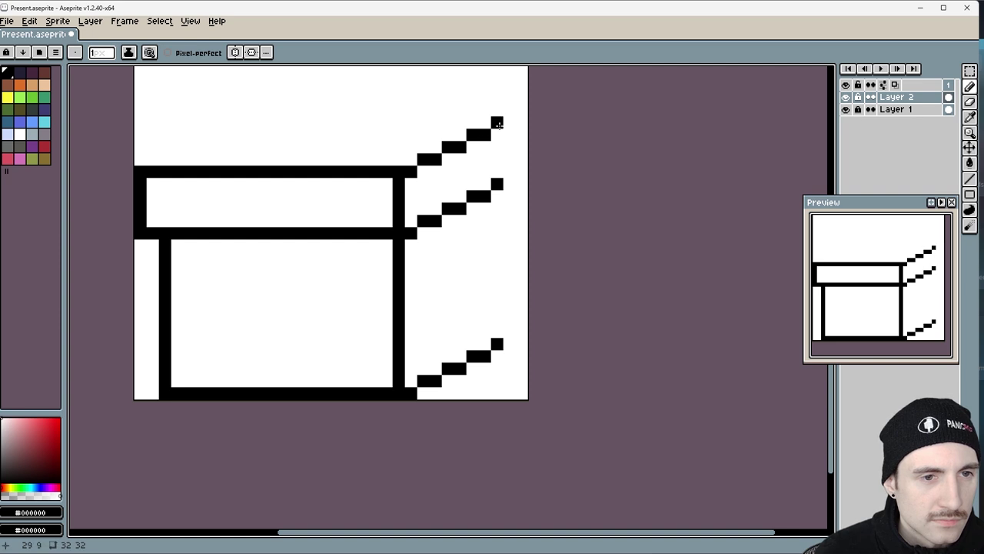
- Draw the body's vertical back edge between the two lower diagonals, and erase the stray pixel beside it and the body's bottom-left corner pixel
{"action": "left_click", "coordinate": [970, 178]}
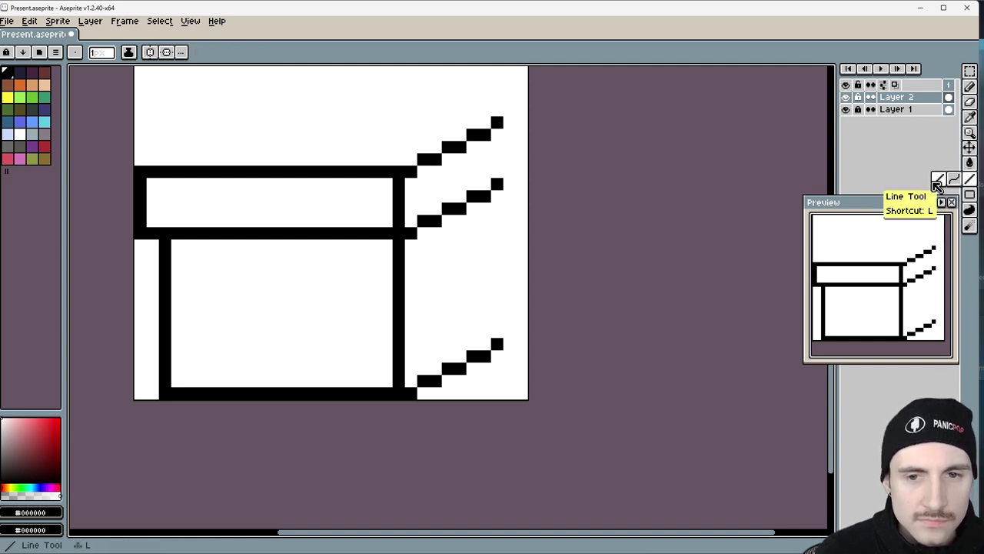
{"action": "left_click_drag", "start_coordinate": [509, 330], "coordinate": [506, 184]}
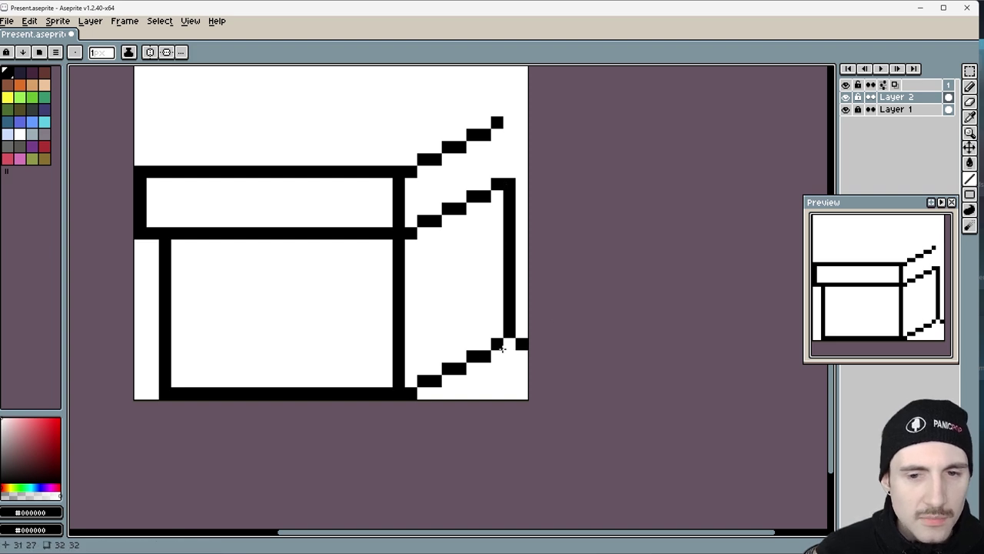
{"action": "key", "text": "e"}
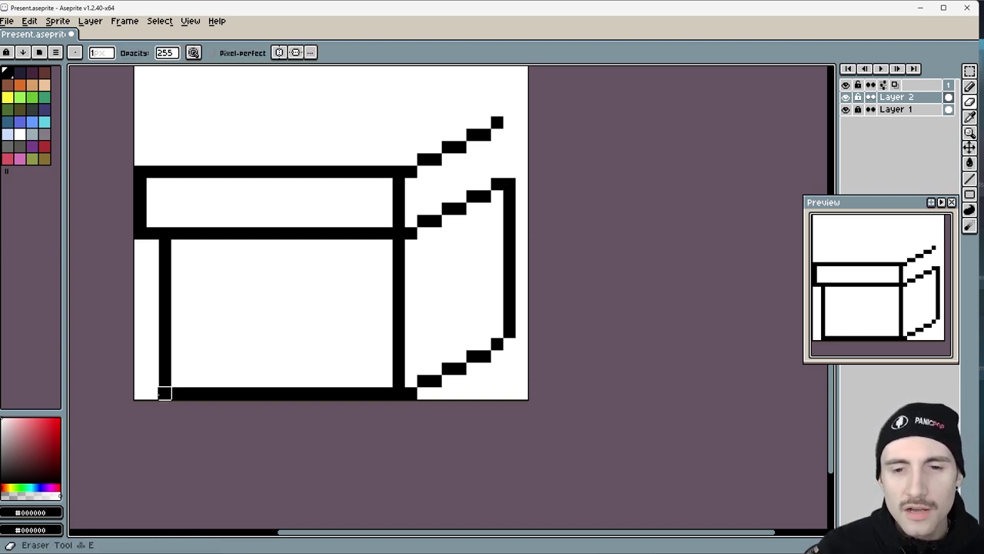
{"action": "left_click", "coordinate": [165, 393]}
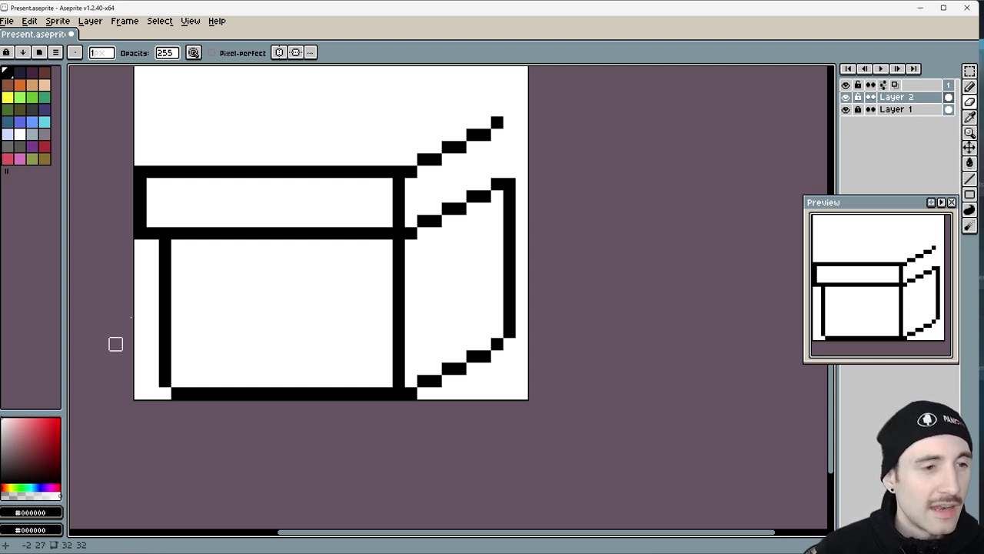
- Try rounding the lid's two left corners by erasing their corner pixels, and paint them back in black
{"action": "left_click", "coordinate": [140, 233]}
{"action": "left_click", "coordinate": [140, 183]}
{"action": "left_click", "coordinate": [140, 170]}
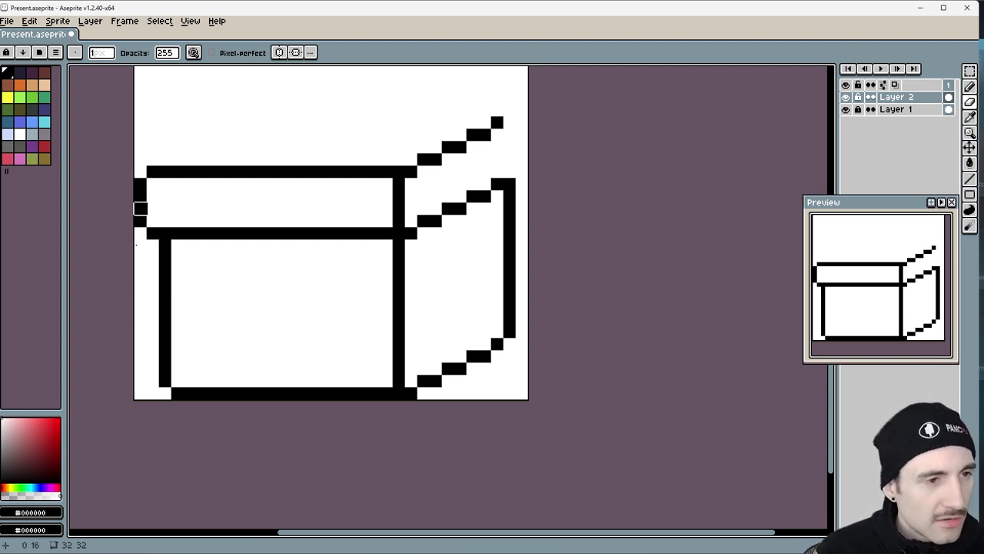
{"action": "key", "text": "i"}
{"action": "key", "text": "e"}
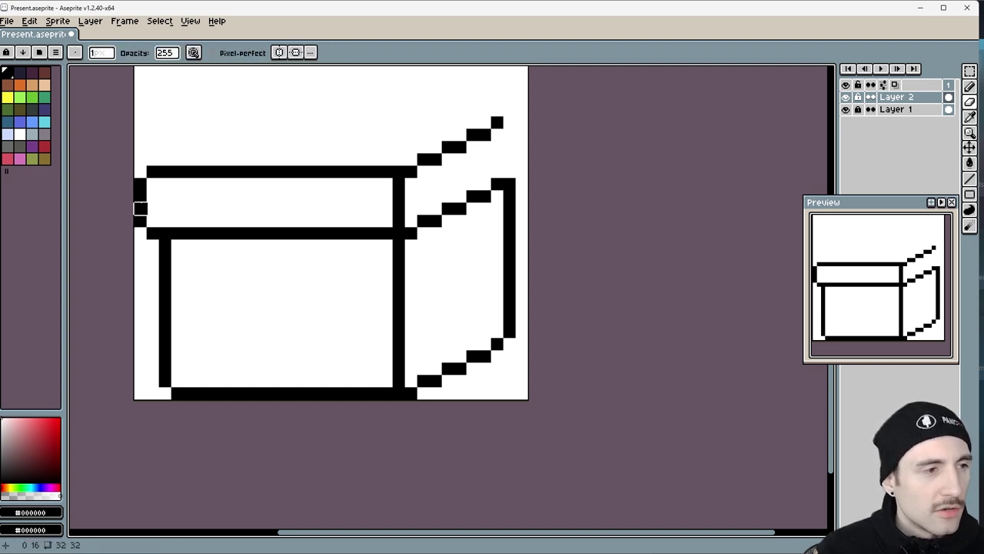
{"action": "key", "text": "i"}
{"action": "key", "text": "e"}
{"action": "key", "text": "b"}
{"action": "left_click", "coordinate": [140, 171]}
{"action": "left_click", "coordinate": [140, 232]}
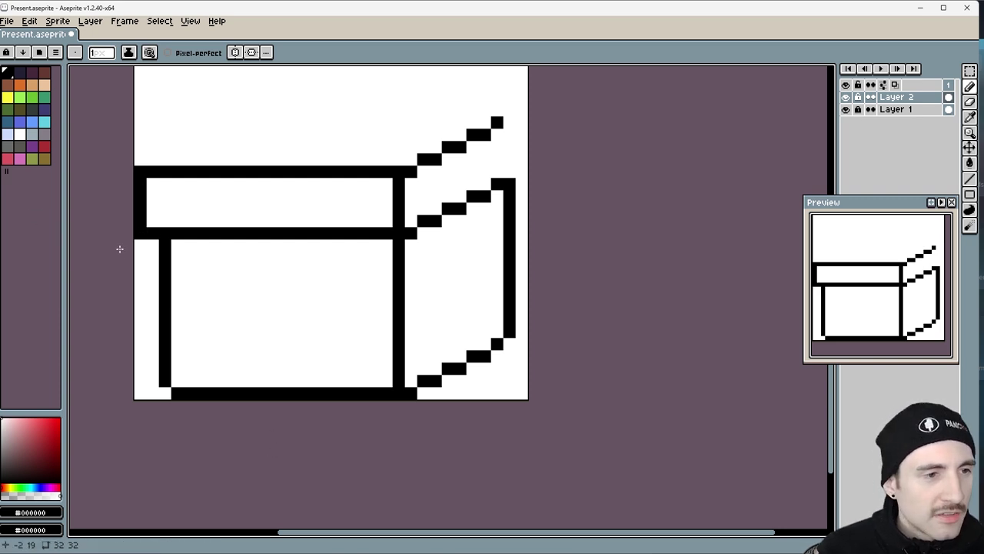
- Draw the lid's vertical back edge along the canvas's right border and connect it to the upper diagonal
{"action": "mouse_move", "coordinate": [521, 172]}
{"action": "left_mouse_down"}
{"action": "mouse_move", "coordinate": [521, 107]}
{"action": "mouse_move", "coordinate": [514, 112]}
{"action": "left_mouse_up"}
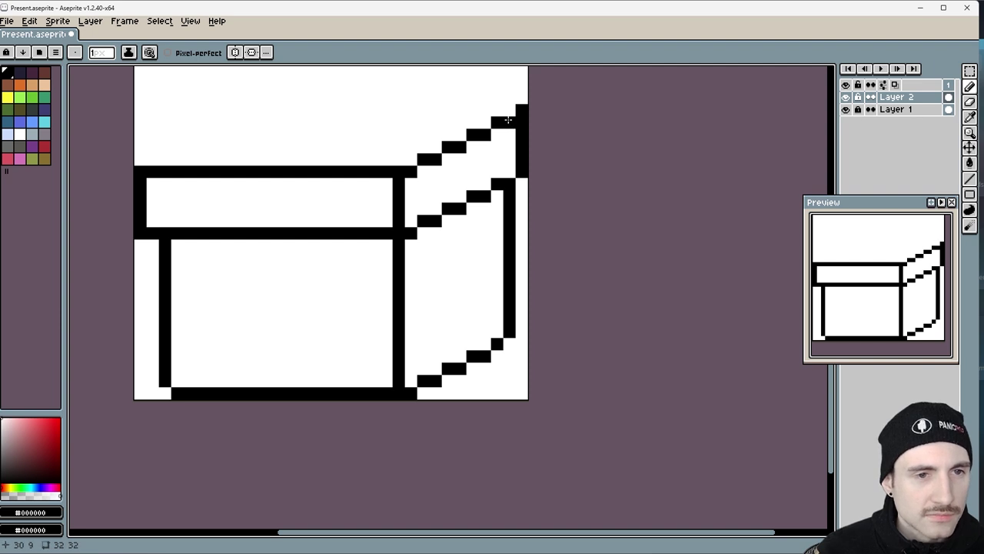
{"action": "mouse_move", "coordinate": [373, 137]}
{"action": "left_mouse_down"}
{"action": "mouse_move", "coordinate": [381, 209]}
{"action": "mouse_move", "coordinate": [403, 226]}
{"action": "mouse_move", "coordinate": [461, 235]}
{"action": "left_mouse_up"}
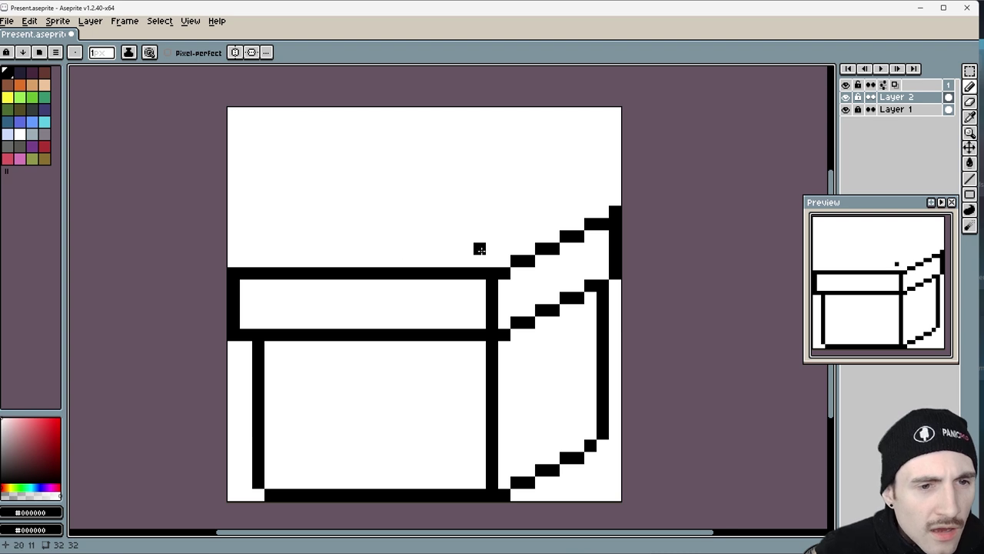
{"action": "key", "text": "w"}
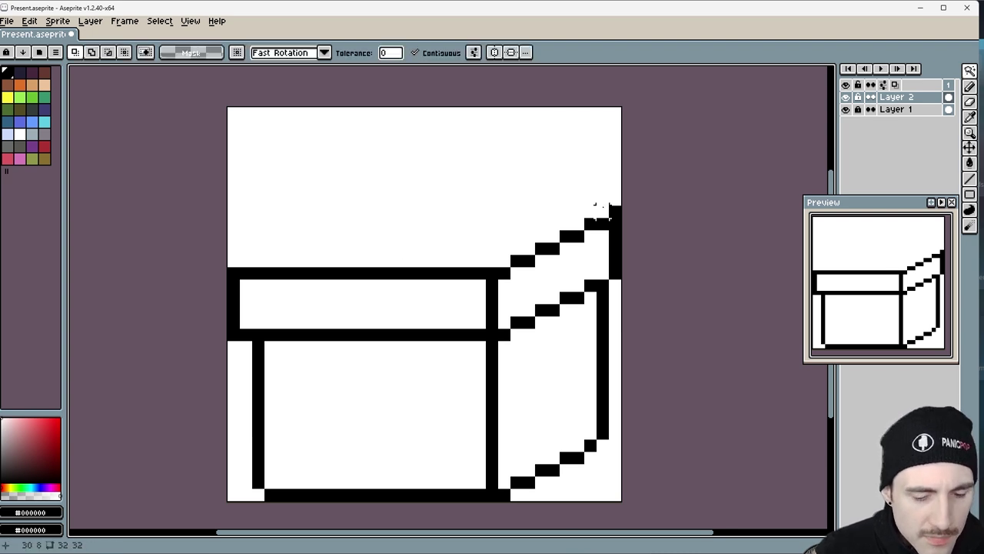
{"action": "key", "text": "m"}
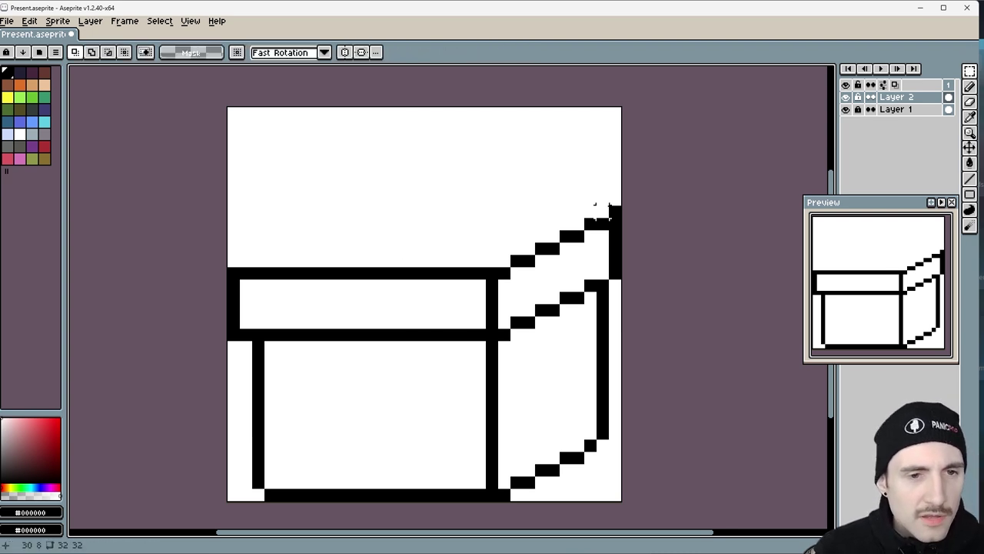
- Copy the lid's stepped diagonal to its front-left corner and draw the horizontal black back edge across to the canvas's right border
{"action": "left_click_drag", "start_coordinate": [602, 208], "coordinate": [259, 262]}
{"action": "left_click", "coordinate": [393, 247]}
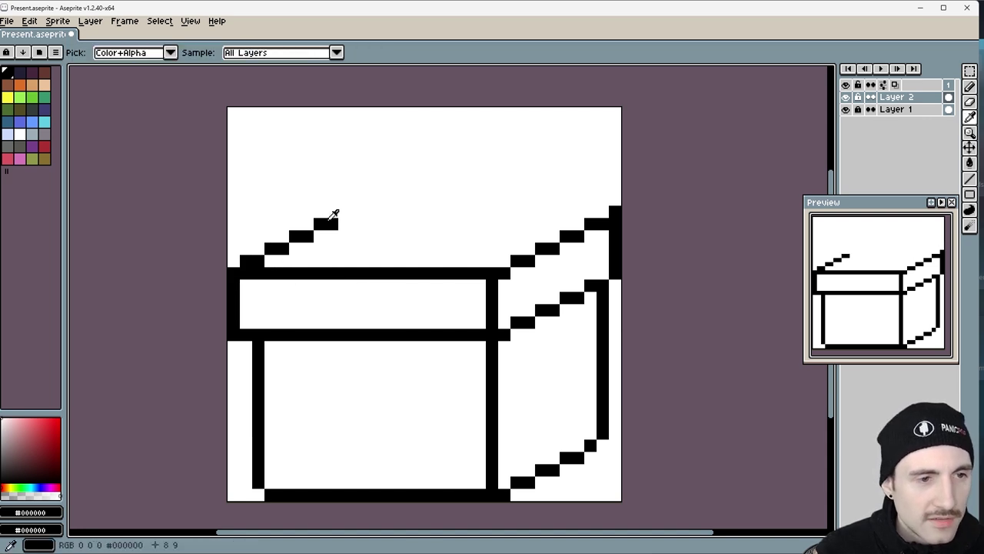
{"action": "key", "text": "b"}
{"action": "left_click", "coordinate": [345, 212]}
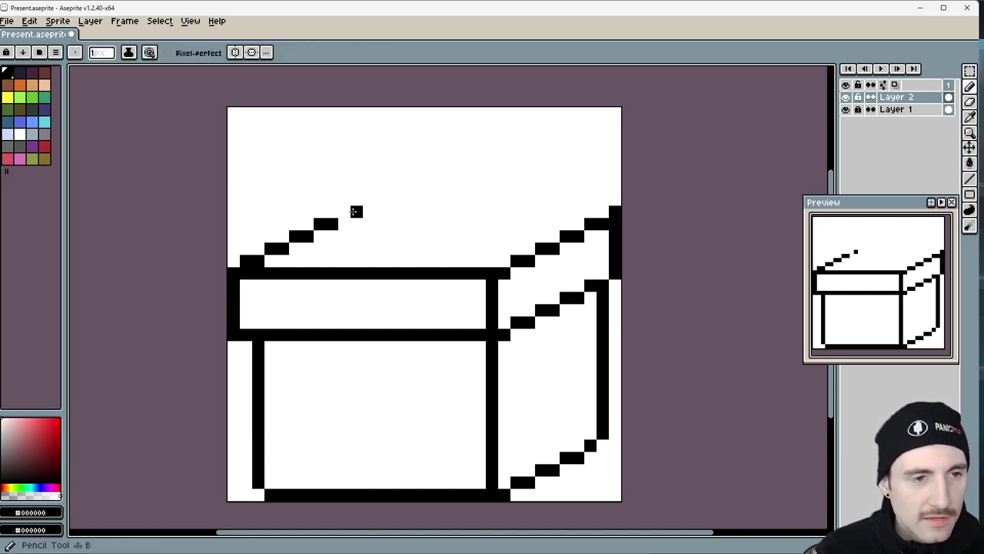
{"action": "left_click_drag", "start_coordinate": [351, 212], "coordinate": [618, 212]}
{"action": "left_click", "coordinate": [528, 456]}
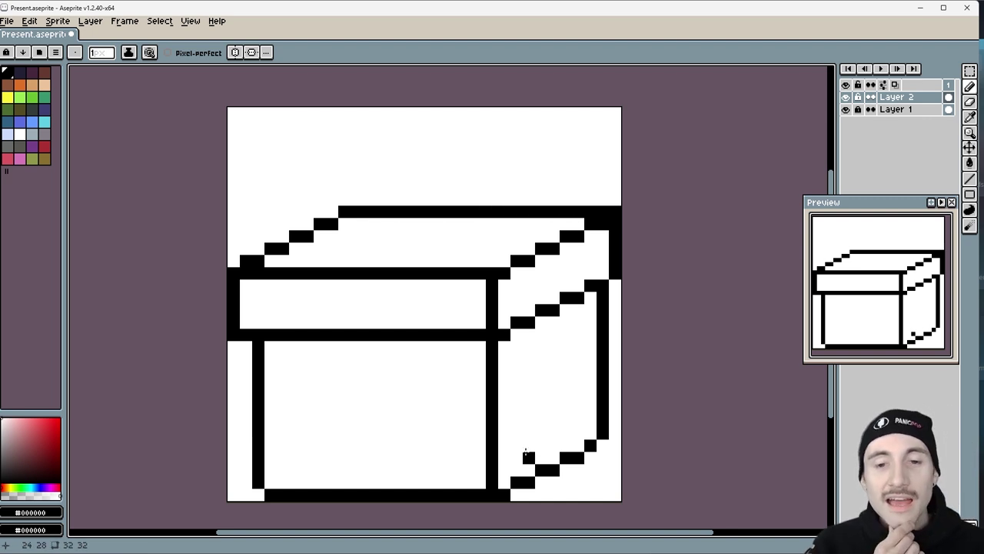
{"action": "left_click_drag", "start_coordinate": [487, 402], "coordinate": [509, 378]}
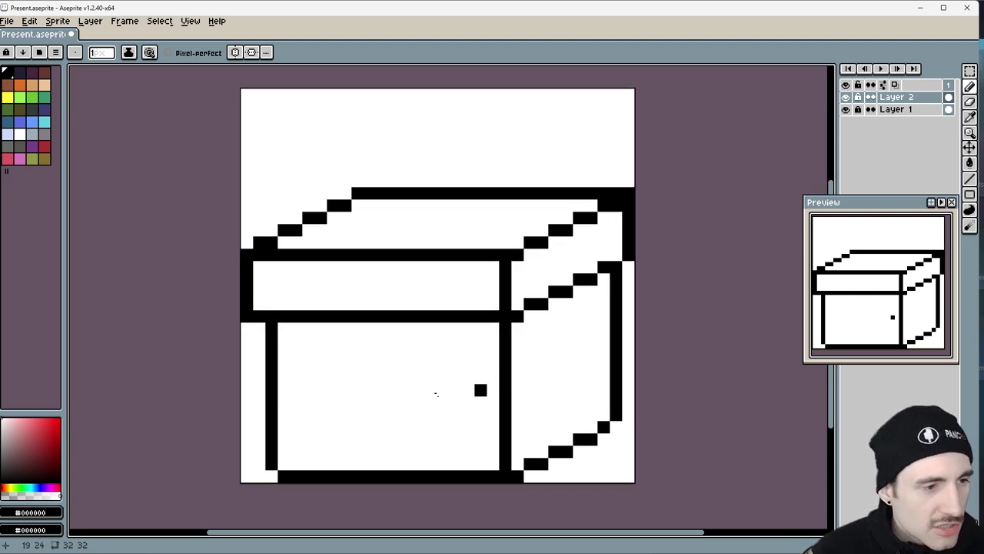
- Choose the Paint Bucket with a vivid pink foreground colour of HSV 335°, 100, 100, and widen the colour area
{"action": "left_click", "coordinate": [60, 420]}
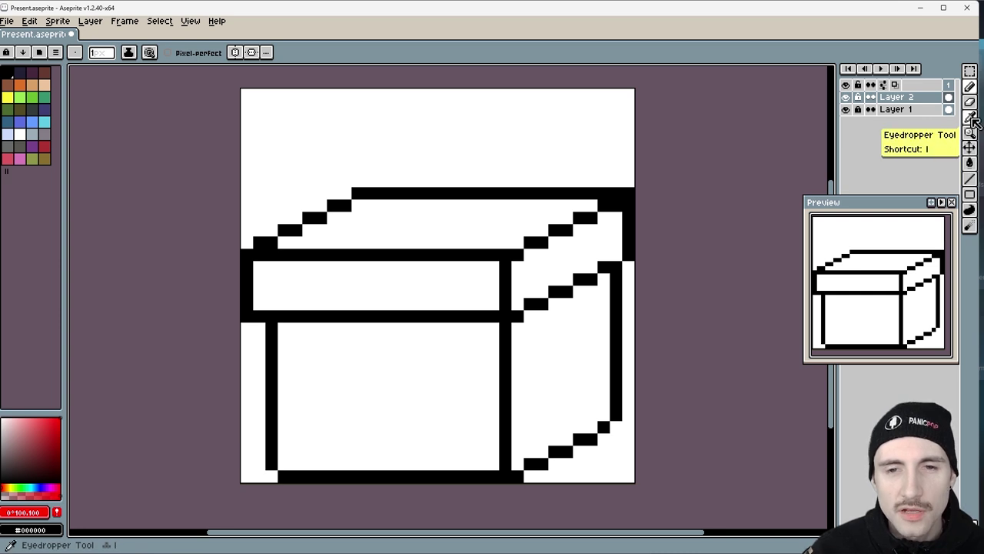
{"action": "left_click", "coordinate": [970, 163]}
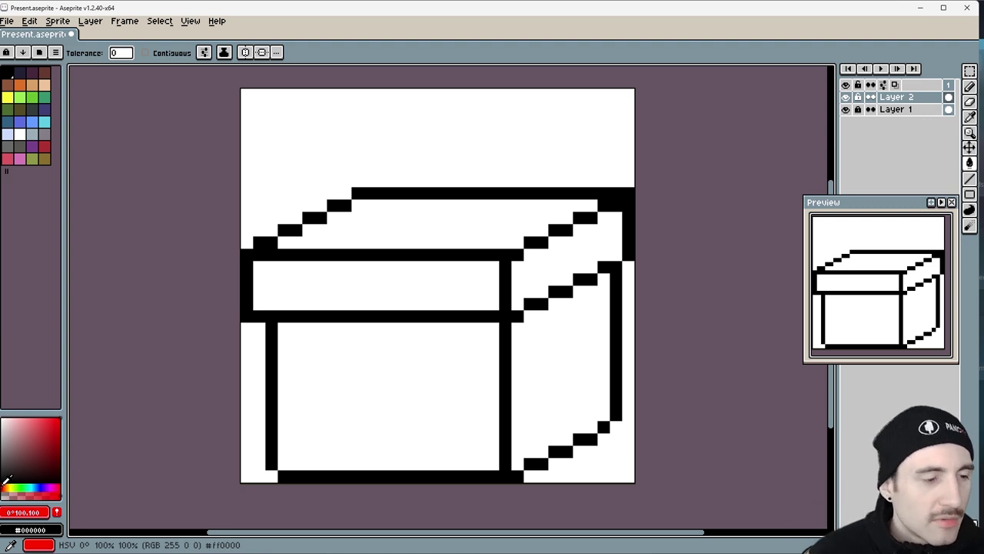
{"action": "left_click_drag", "start_coordinate": [63, 466], "coordinate": [110, 465]}
{"action": "left_click", "coordinate": [48, 487]}
{"action": "left_click_drag", "start_coordinate": [49, 484], "coordinate": [104, 482]}
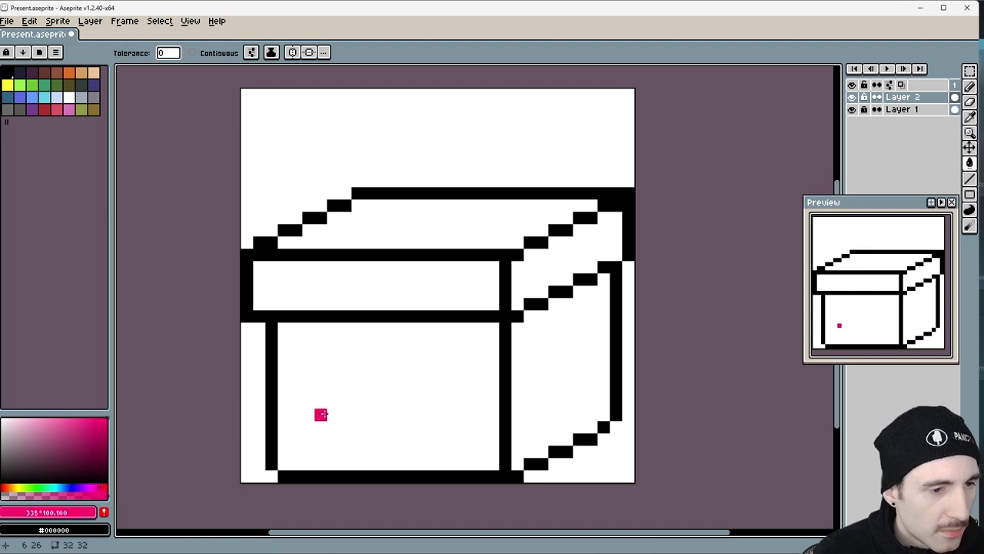
- Try filling the body's front face with pink using the non-contiguous Paint Bucket, and undo the fill
{"action": "left_click", "coordinate": [339, 412]}
{"action": "key", "text": "ctrl+z"}
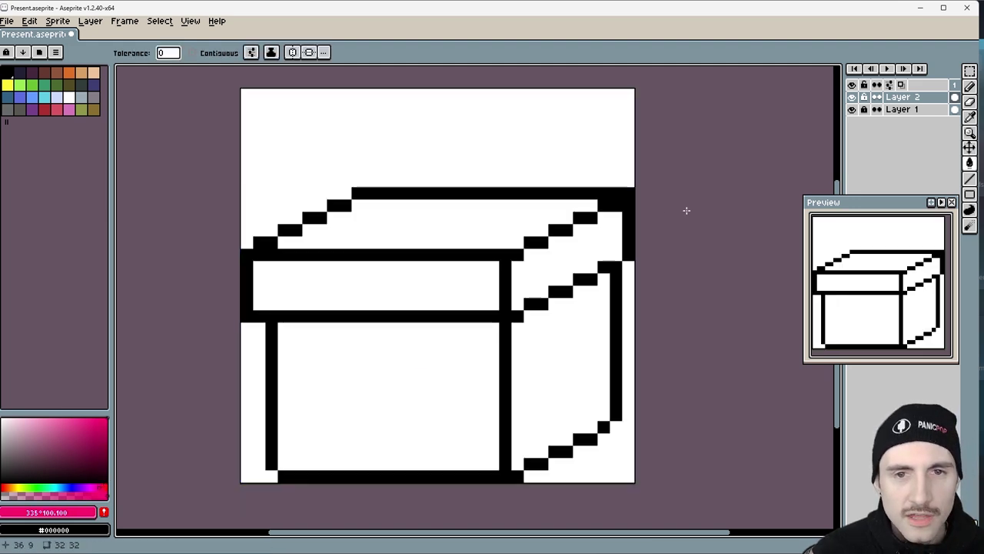
{"action": "left_click", "coordinate": [969, 163]}
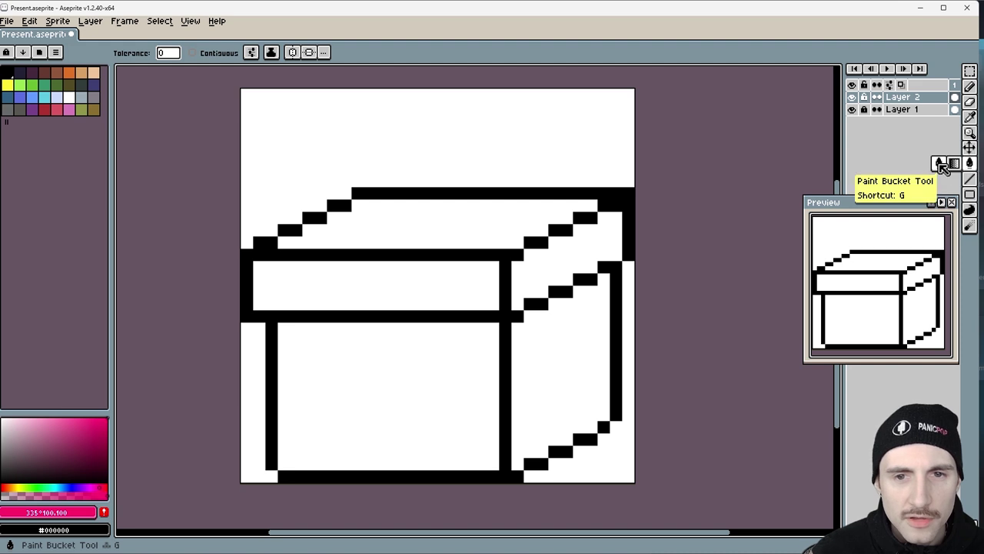
{"action": "left_click", "coordinate": [941, 165]}
{"action": "left_click", "coordinate": [379, 402]}
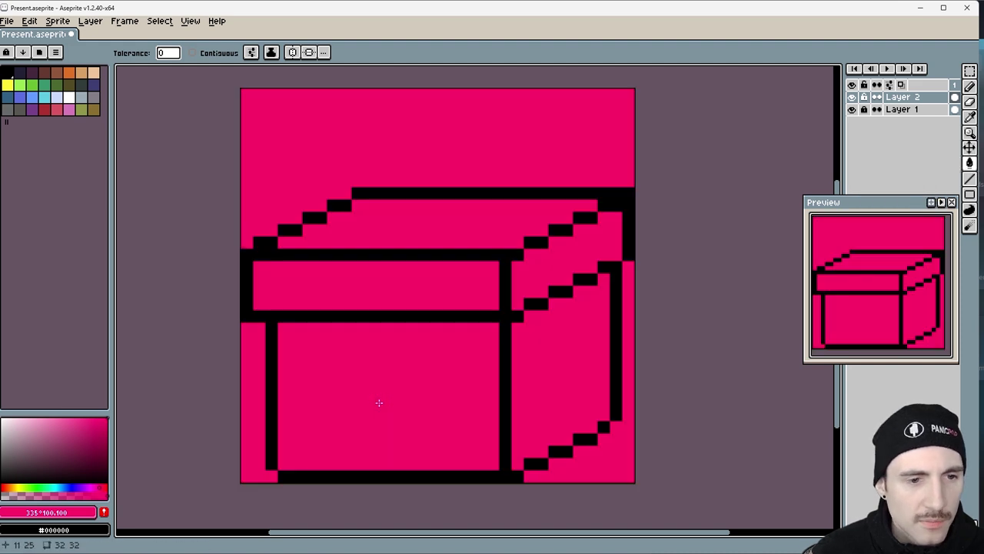
{"action": "key", "text": "ctrl+z"}
- Turn on contiguous filling and fill all faces of the lid and body with the pink
{"action": "left_click", "coordinate": [213, 53]}
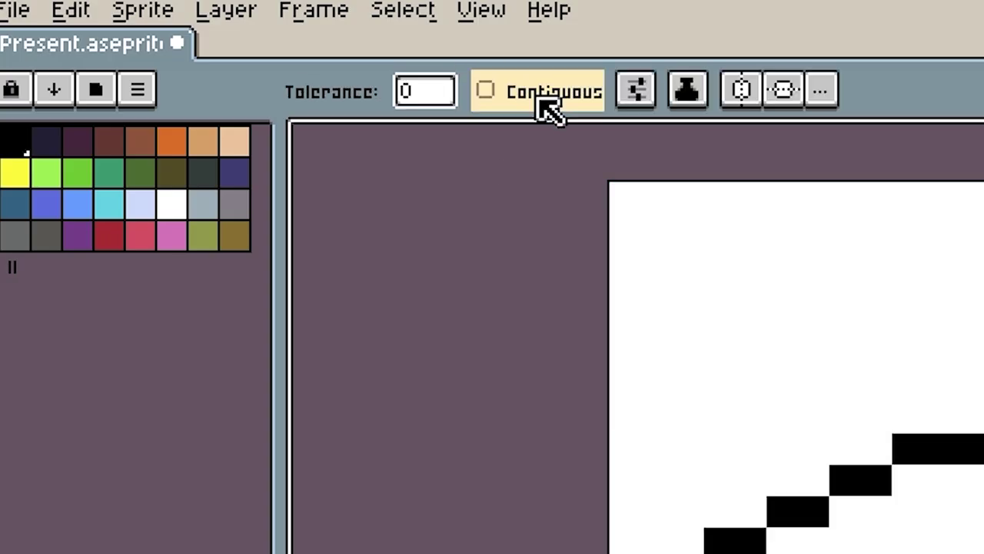
{"action": "left_click", "coordinate": [983, 553]}
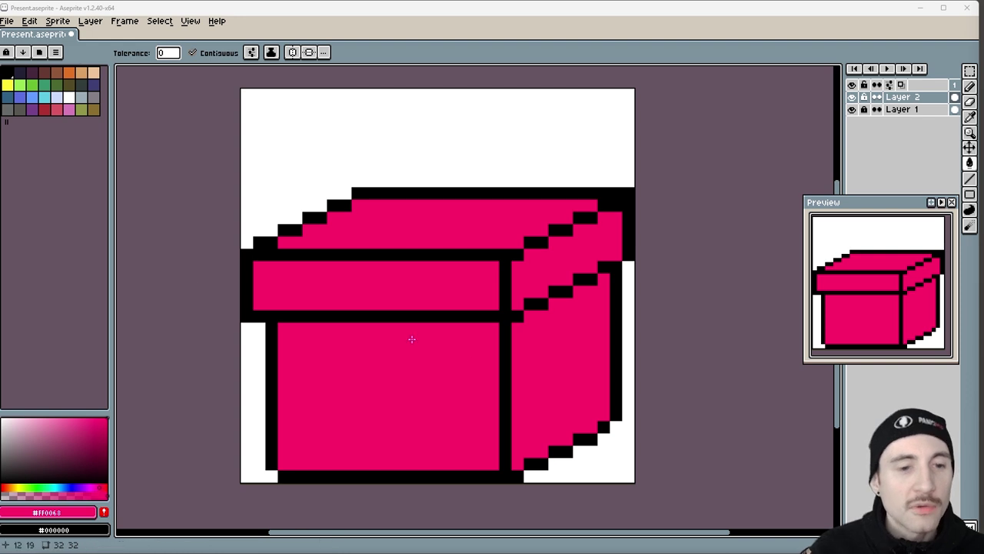
- Fill the lid's and body's side faces with a darker pink of value 77, and darken the fill colour to value 69
{"action": "key", "text": "alt"}
{"action": "left_click", "coordinate": [108, 423]}
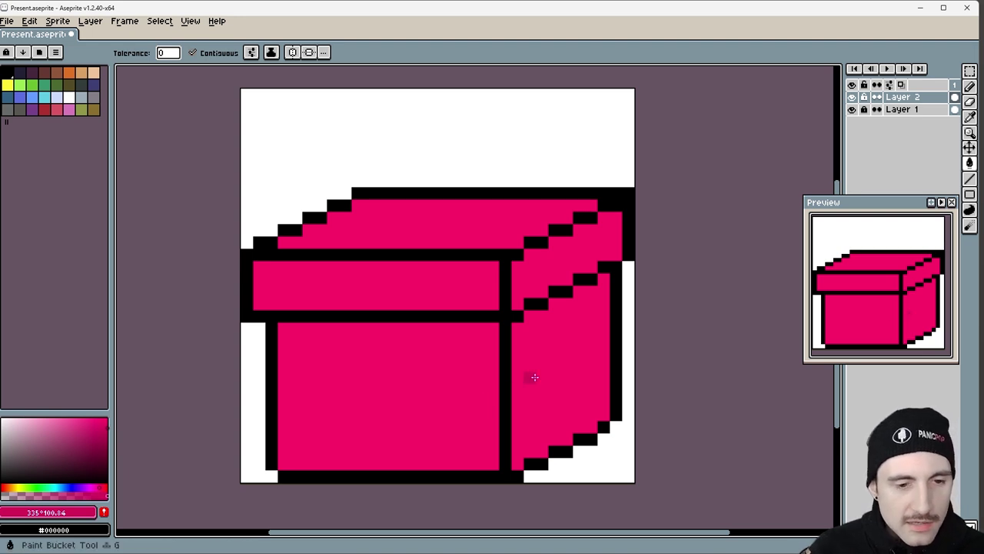
{"action": "left_click", "coordinate": [534, 347]}
{"action": "left_click", "coordinate": [541, 275]}
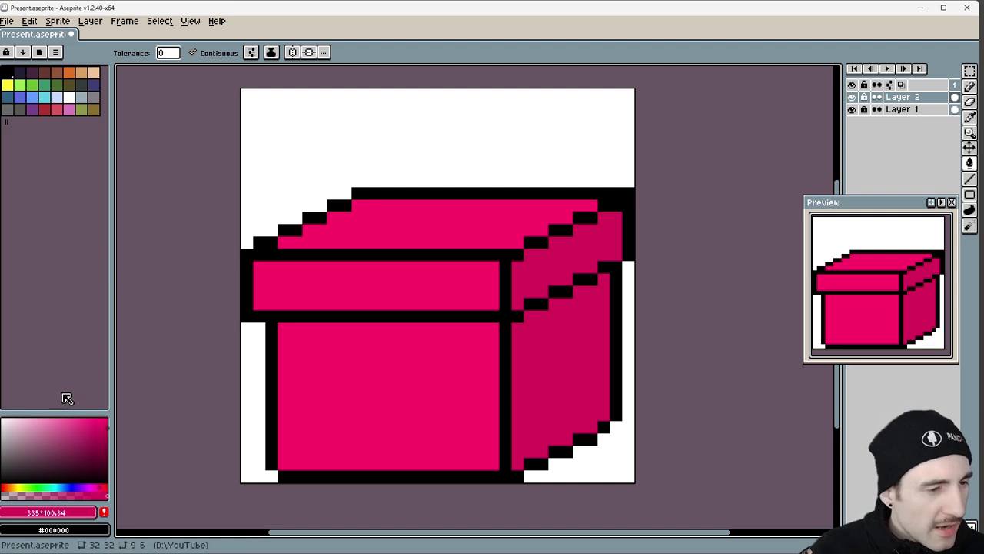
{"action": "left_click", "coordinate": [107, 428]}
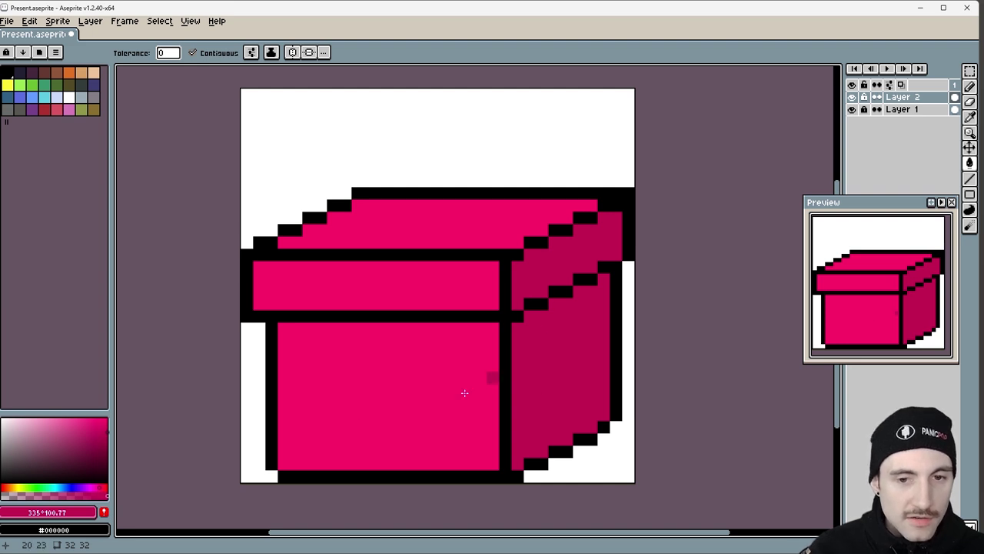
{"action": "left_click_drag", "start_coordinate": [113, 426], "coordinate": [112, 432]}
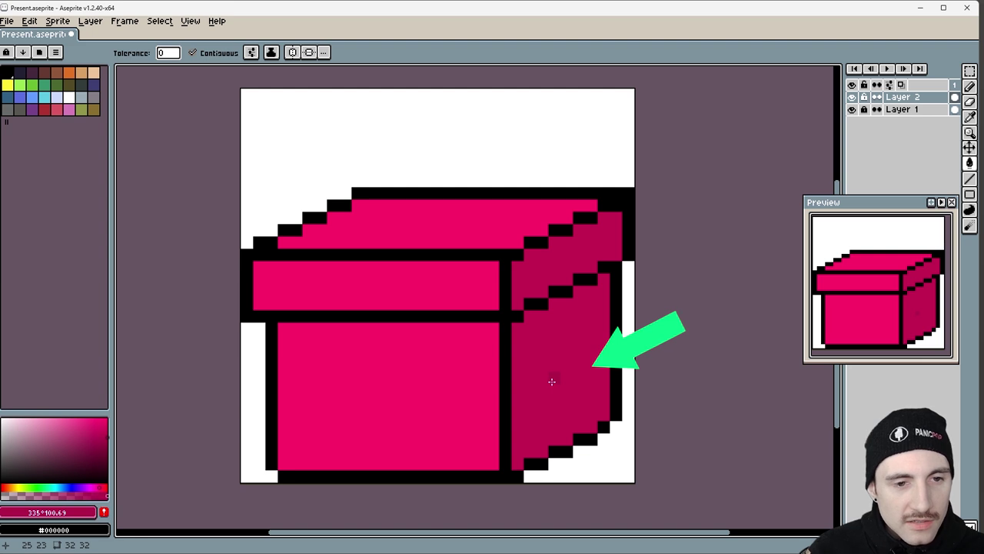
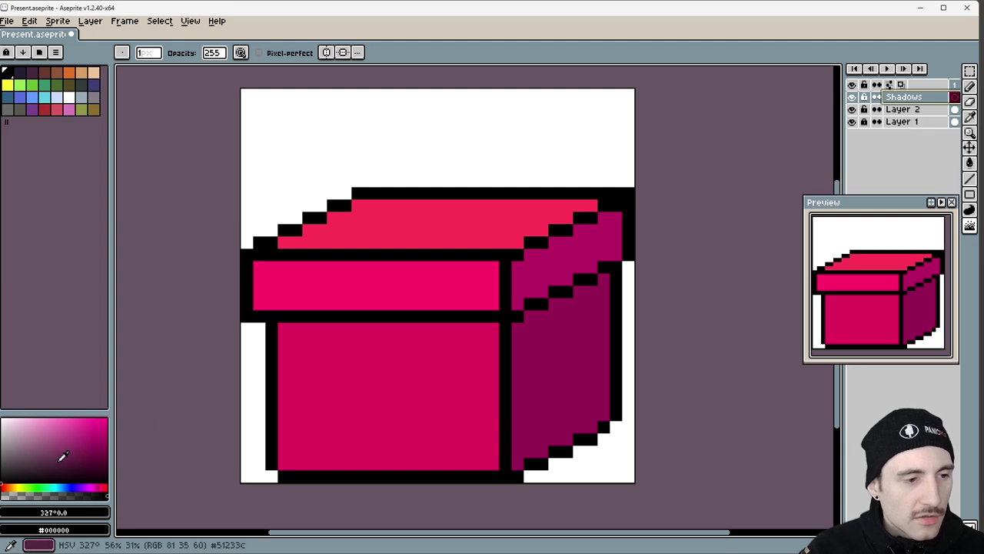
- Paint a two-pixel-high dark blue shadow band (HSV 234°, 100, 47) directly under the lid on the body's front and side faces
{"action": "left_click", "coordinate": [70, 488]}
{"action": "left_click", "coordinate": [102, 418]}
{"action": "left_click_drag", "start_coordinate": [102, 417], "coordinate": [114, 448]}
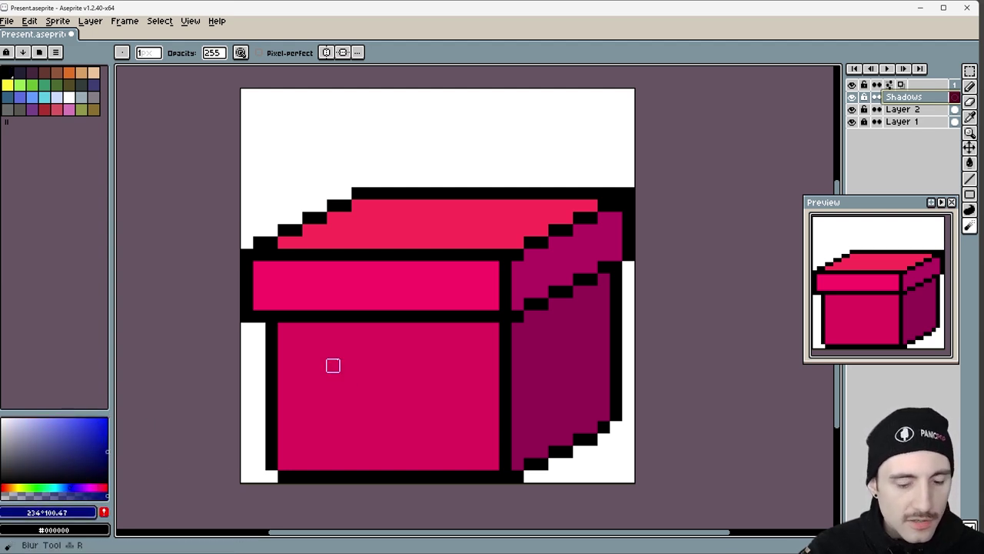
{"action": "key", "text": "b"}
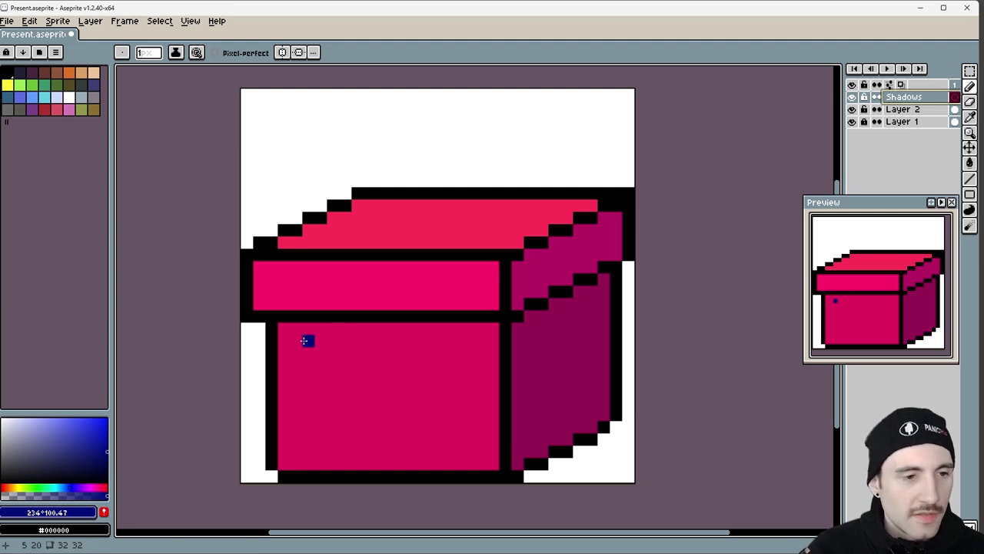
{"action": "mouse_move", "coordinate": [286, 328]}
{"action": "left_mouse_down"}
{"action": "mouse_move", "coordinate": [515, 328]}
{"action": "mouse_move", "coordinate": [607, 279]}
{"action": "left_mouse_up"}
{"action": "mouse_move", "coordinate": [296, 341]}
{"action": "left_mouse_down"}
{"action": "mouse_move", "coordinate": [281, 340]}
{"action": "mouse_move", "coordinate": [521, 340]}
{"action": "mouse_move", "coordinate": [603, 291]}
{"action": "left_mouse_up"}
{"action": "left_click", "coordinate": [506, 453]}
{"action": "key", "text": "ctrl+z"}
- Lower the Shadows layer's opacity in its layer properties to make the blue band translucent
{"action": "double_click", "coordinate": [905, 97]}
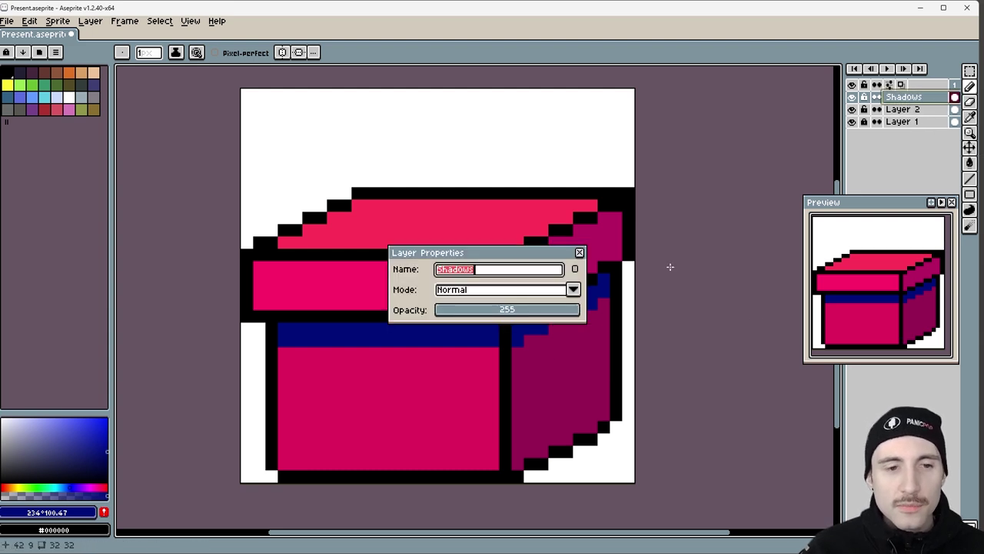
{"action": "left_click_drag", "start_coordinate": [536, 252], "coordinate": [693, 96]}
{"action": "left_click_drag", "start_coordinate": [695, 165], "coordinate": [631, 160]}
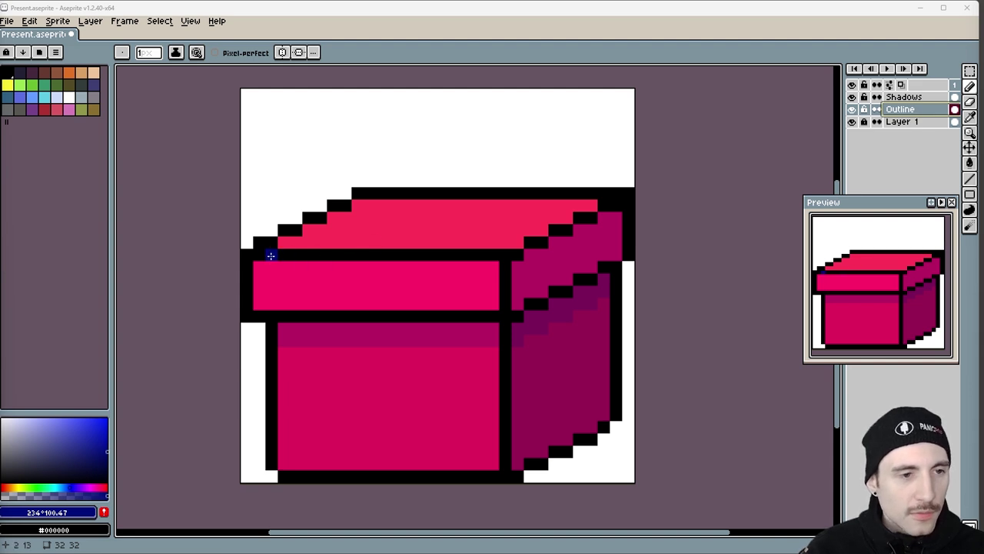
- Repaint the black line along the lid's front upper edge in white on the Outline layer
{"action": "left_click", "coordinate": [68, 97]}
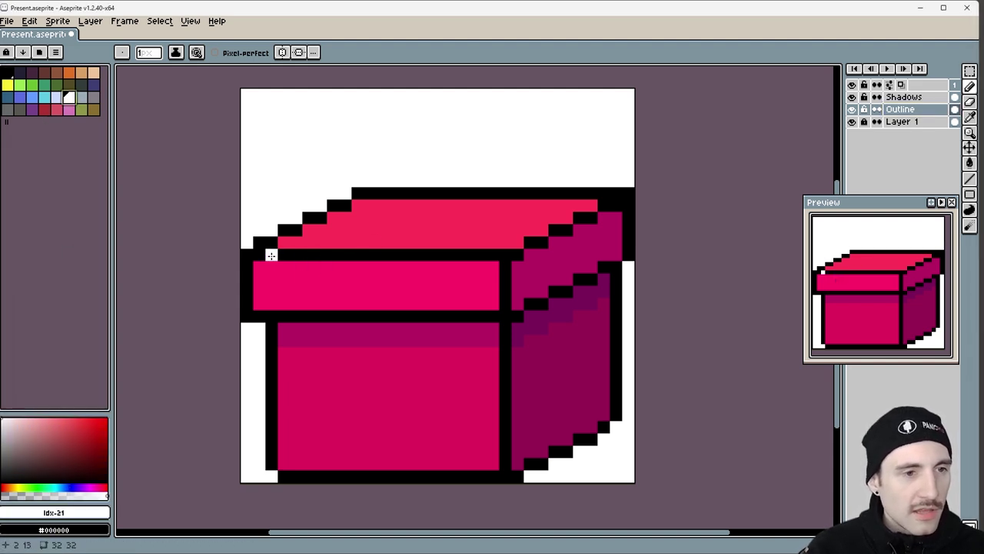
{"action": "left_click_drag", "start_coordinate": [256, 255], "coordinate": [489, 254]}
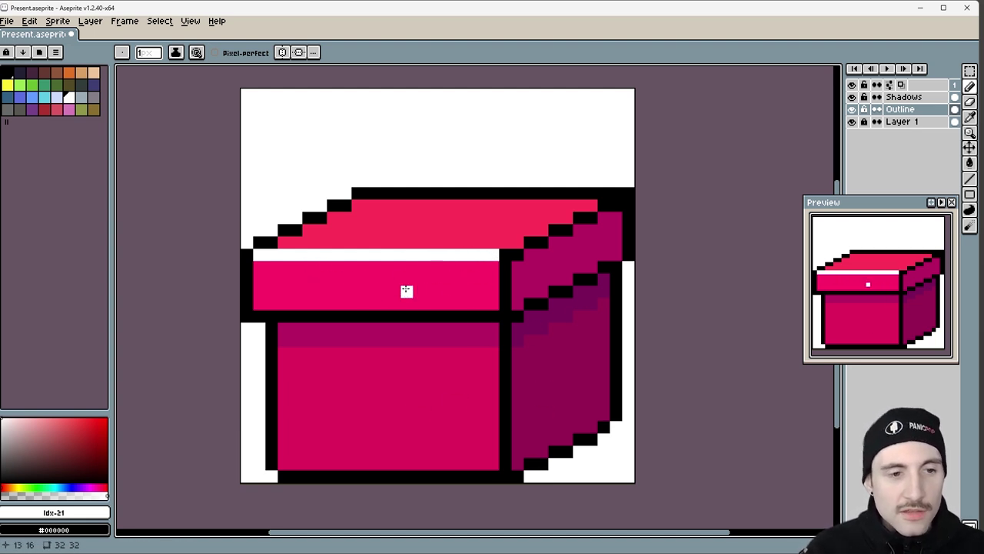
- Tint the white line along the lid's front upper edge to light pink #ffc7de using semi-transparent #ff0068
{"action": "left_click", "coordinate": [404, 280], "text": "alt"}
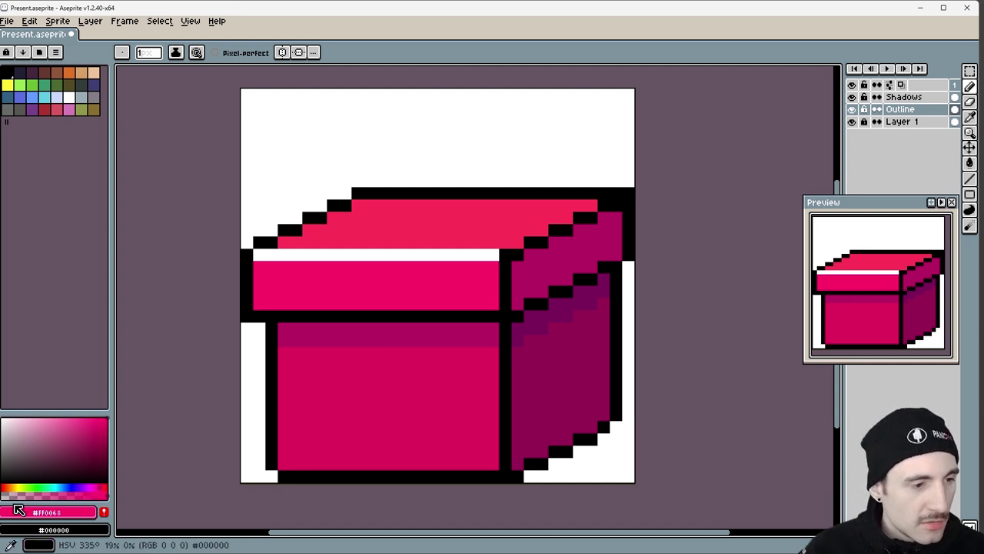
{"action": "left_click_drag", "start_coordinate": [35, 438], "coordinate": [100, 397]}
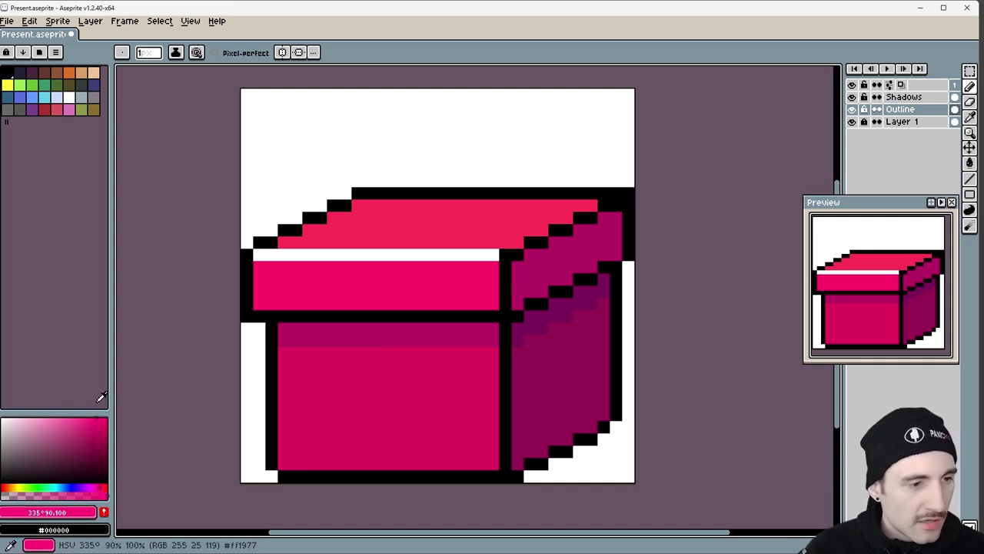
{"action": "left_click", "coordinate": [266, 303], "text": "alt"}
{"action": "left_click", "coordinate": [24, 495]}
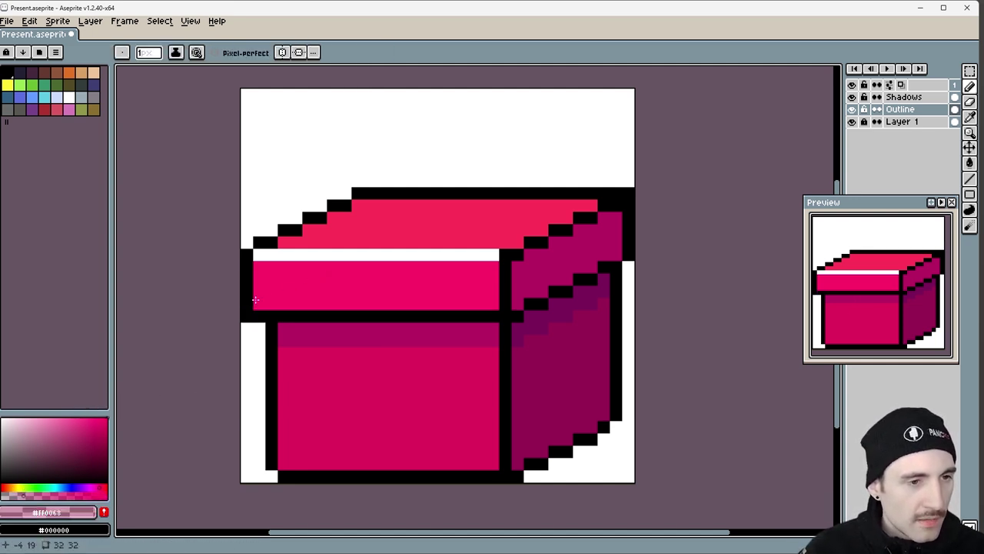
{"action": "left_click", "coordinate": [297, 255], "text": "alt"}
{"action": "mouse_move", "coordinate": [276, 255]}
{"action": "left_mouse_down"}
{"action": "mouse_move", "coordinate": [259, 254]}
{"action": "mouse_move", "coordinate": [494, 254]}
{"action": "left_mouse_up"}
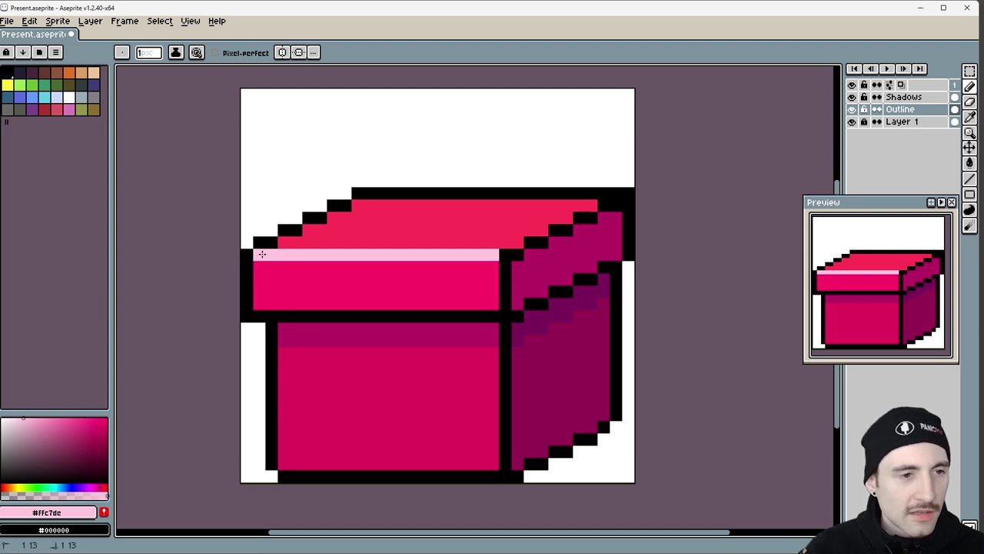
- Deepen the lid's front highlight to #ff85b8 with further strokes of semi-transparent #ff0068
{"action": "left_click", "coordinate": [374, 265], "text": "alt"}
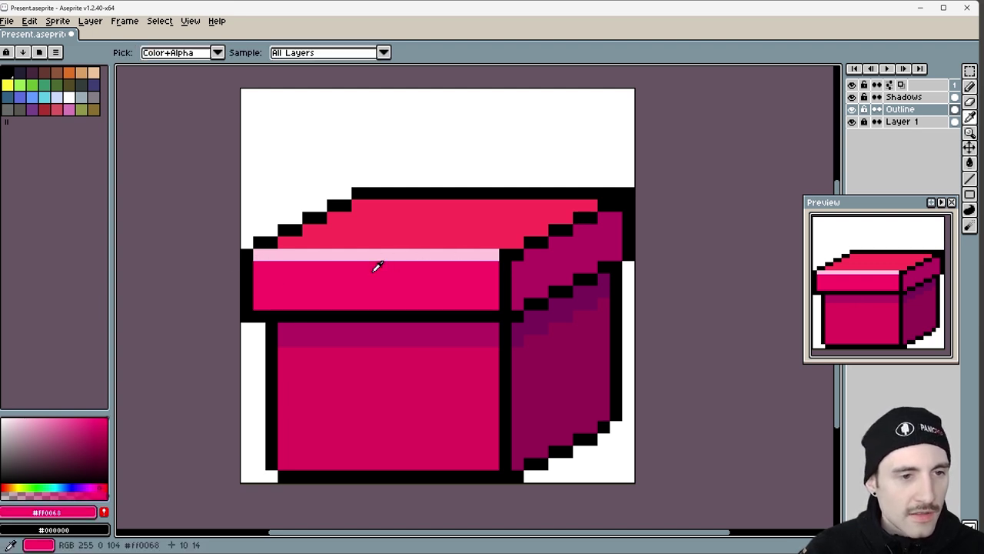
{"action": "mouse_move", "coordinate": [256, 264]}
{"action": "left_mouse_down"}
{"action": "mouse_move", "coordinate": [261, 254]}
{"action": "mouse_move", "coordinate": [491, 254]}
{"action": "left_mouse_up"}
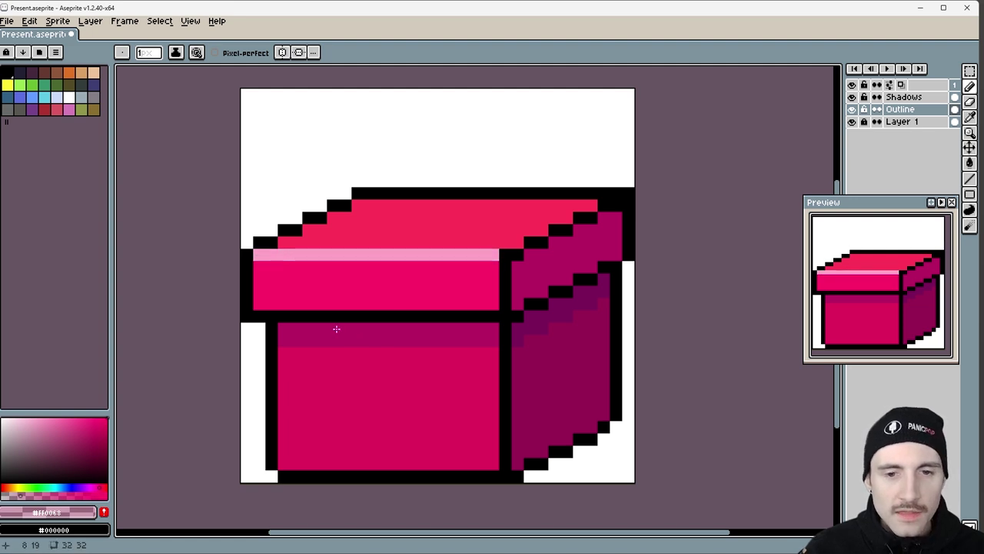
{"action": "left_click_drag", "start_coordinate": [259, 255], "coordinate": [497, 254]}
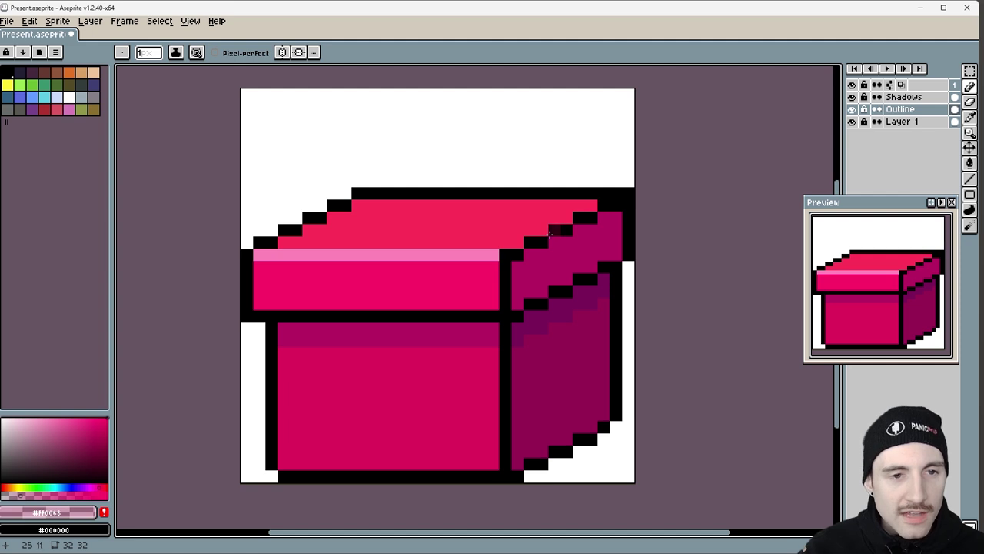
- Extend the #ff85b8 highlight over the lid's front corner and along the side's stepped upper diagonal to the back corner
{"action": "left_click", "coordinate": [465, 252], "text": "alt"}
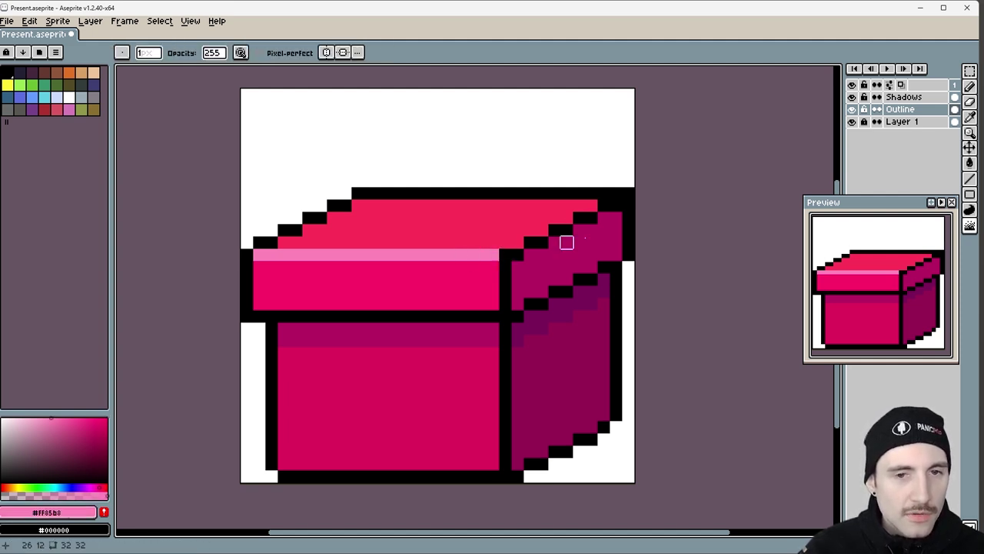
{"action": "left_click", "coordinate": [507, 252]}
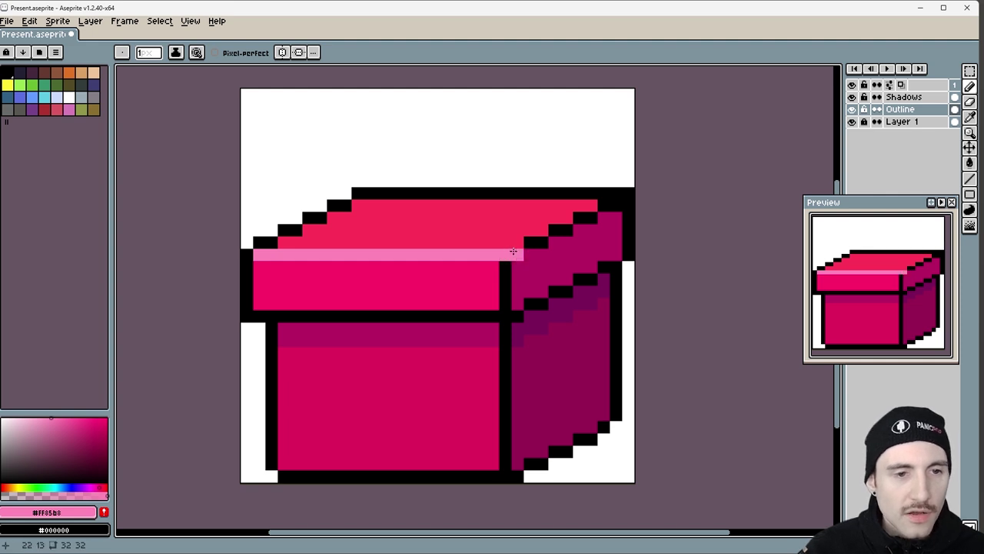
{"action": "left_click_drag", "start_coordinate": [538, 243], "coordinate": [587, 218]}
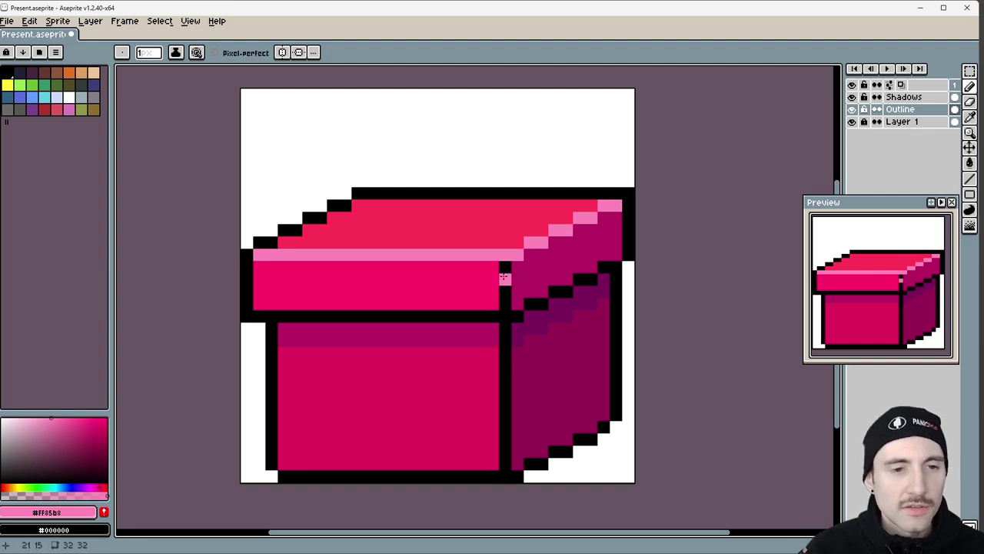
- Tint the diagonal highlight with semi-transparent #b90061 picked from the lid's side, and paint the pixel beside the front corner in opaque #b90061
{"action": "key", "text": "i"}
{"action": "left_click", "coordinate": [540, 261]}
{"action": "key", "text": "b"}
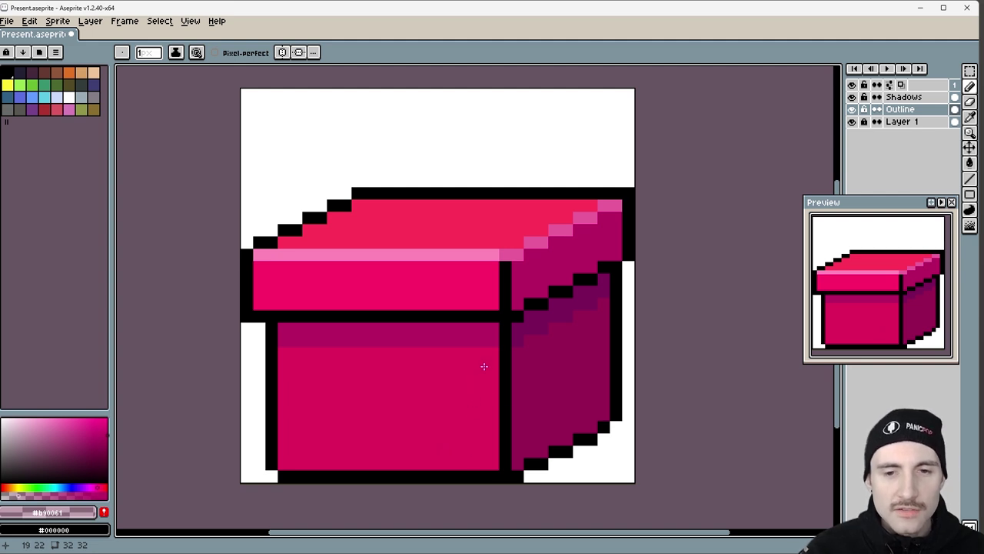
{"action": "left_click", "coordinate": [531, 257], "text": "alt"}
{"action": "left_click", "coordinate": [506, 255]}
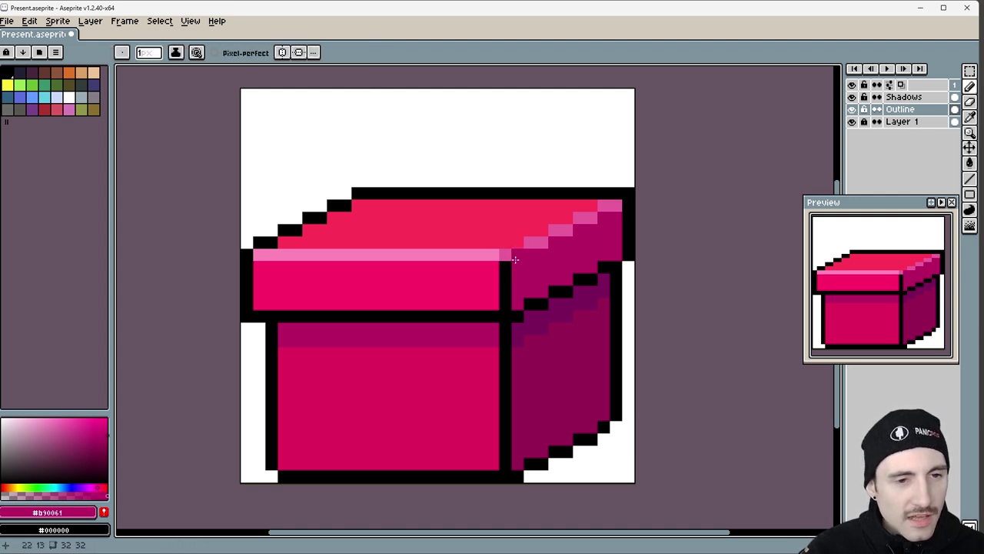
- Repaint the stepped highlight along the lid's side upper diagonal in #b90061 picked from the lid's side
{"action": "left_click", "coordinate": [509, 226], "text": "alt"}
{"action": "left_click", "coordinate": [508, 249]}
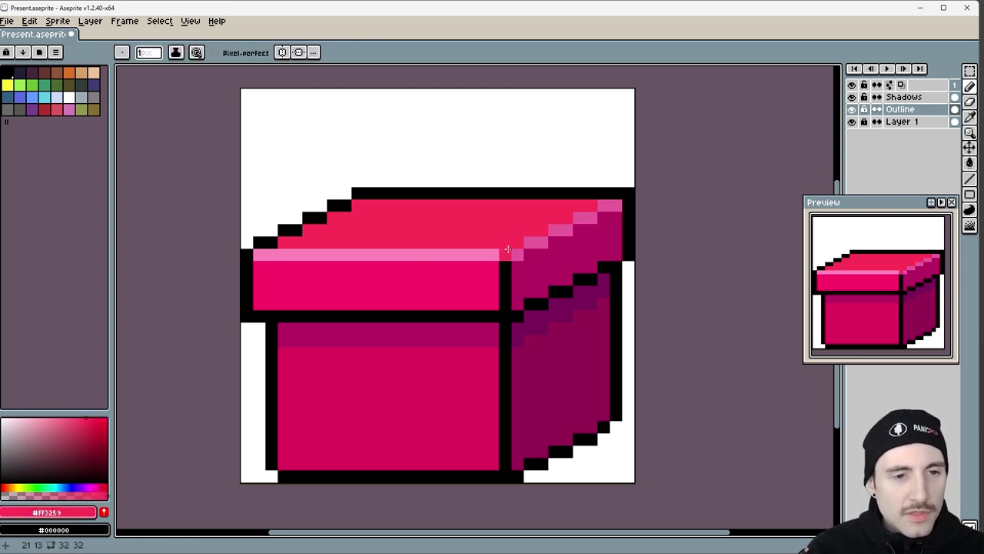
{"action": "left_click", "coordinate": [513, 257], "text": "alt"}
{"action": "left_click_drag", "start_coordinate": [523, 253], "coordinate": [596, 220]}
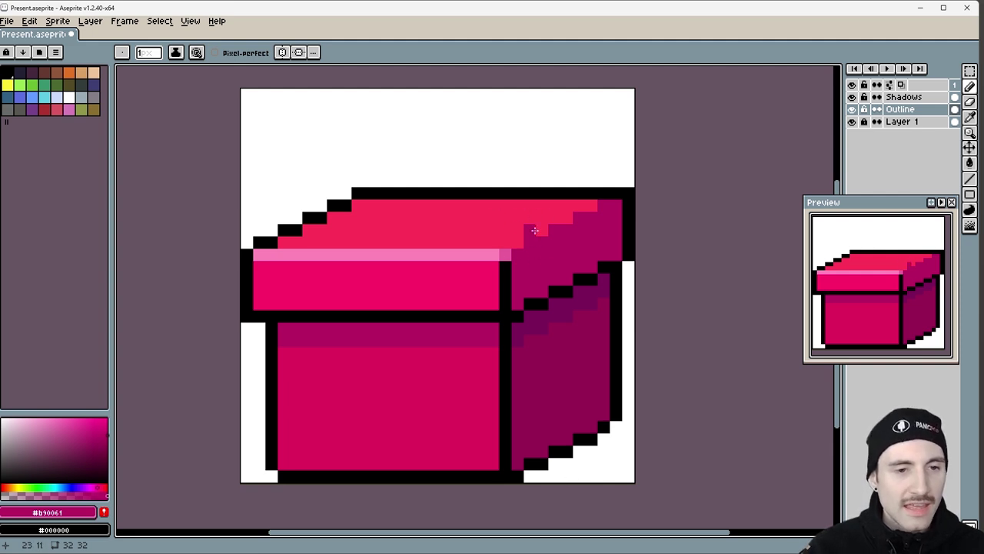
- Paint the lid side's stepped upper diagonal and the lid's vertical front corner line in #7c025a picked from the side shadow
{"action": "left_click", "coordinate": [566, 300], "text": "alt"}
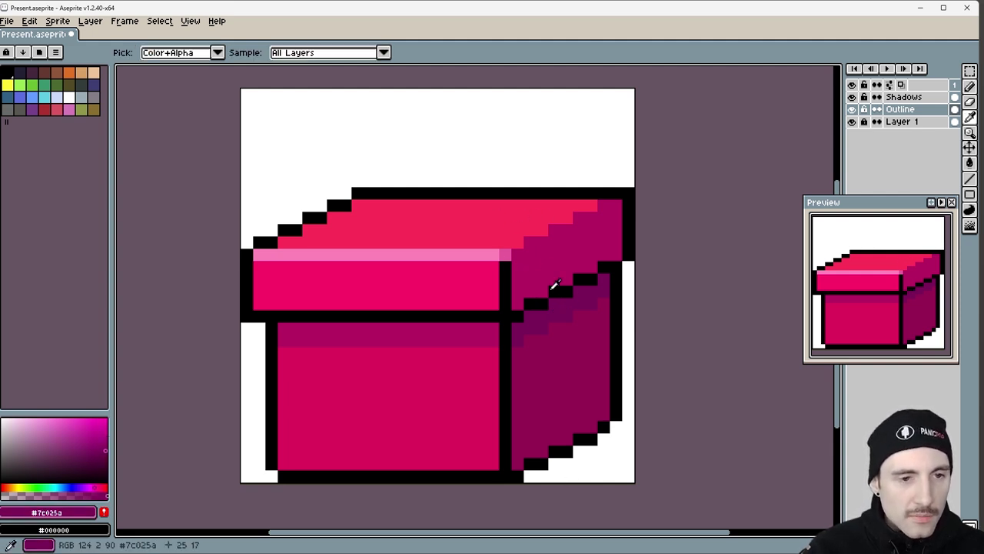
{"action": "left_click", "coordinate": [518, 255]}
{"action": "left_click_drag", "start_coordinate": [559, 230], "coordinate": [588, 217]}
{"action": "left_click", "coordinate": [611, 207]}
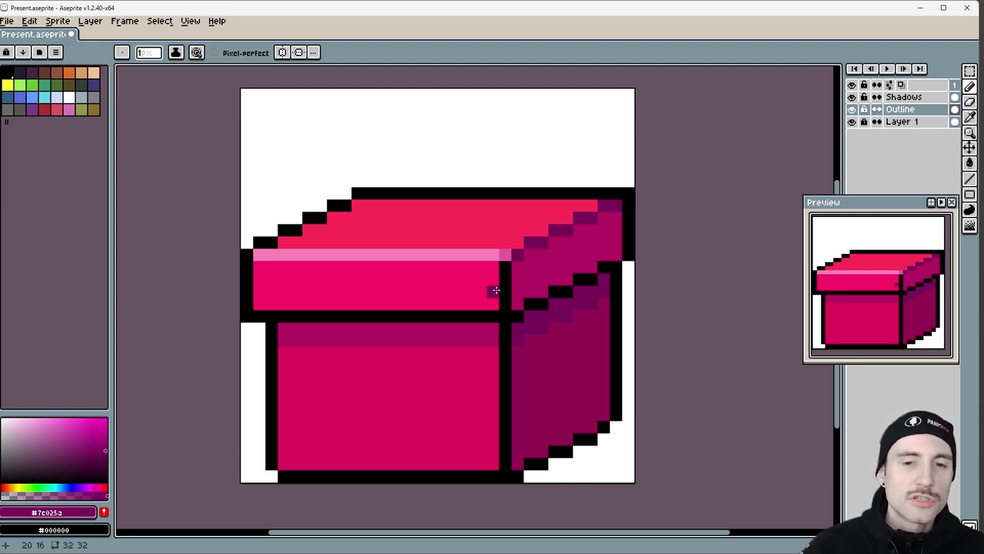
{"action": "left_click_drag", "start_coordinate": [505, 254], "coordinate": [505, 315]}
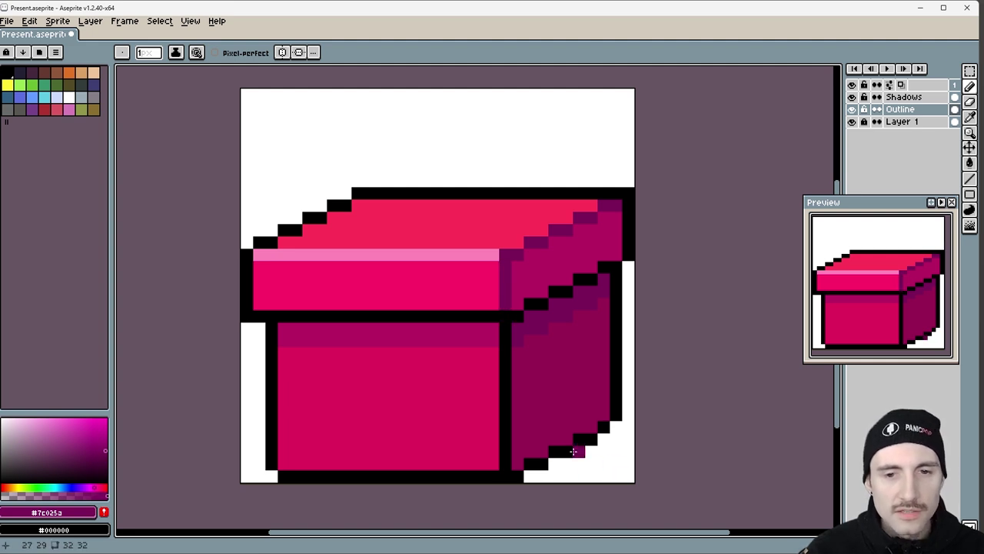
- Fade the right end of the lid's front highlight into the purple corner with two intermediate pixels, keeping the remaining line light pink
{"action": "key", "text": "alt"}
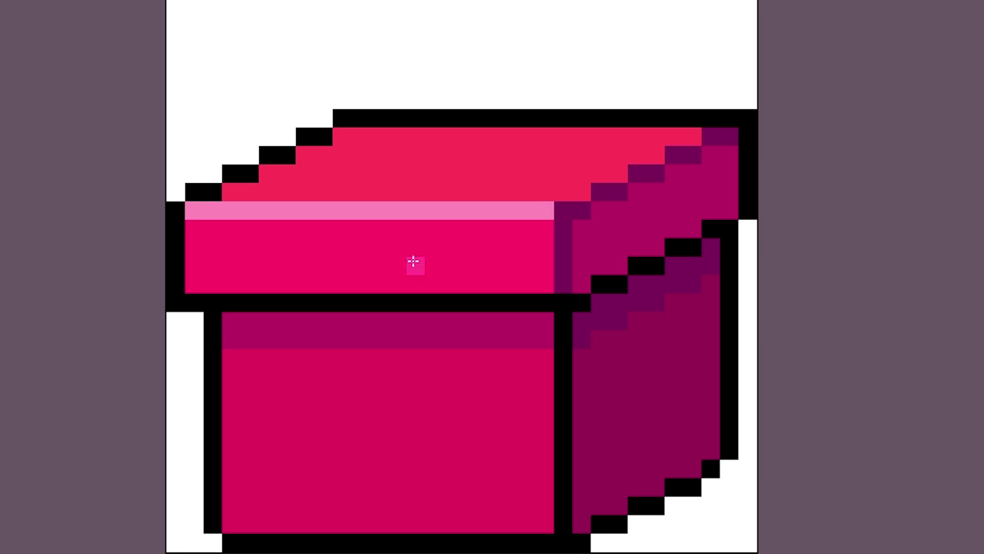
{"action": "left_click", "coordinate": [528, 210]}
{"action": "left_click", "coordinate": [489, 210]}
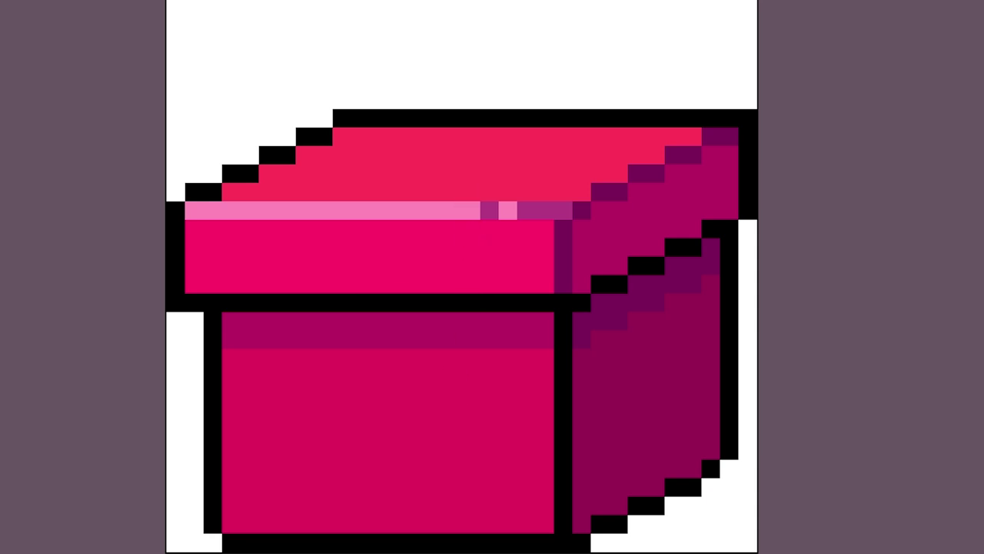
{"action": "left_click", "coordinate": [489, 209]}
{"action": "left_click", "coordinate": [528, 209]}
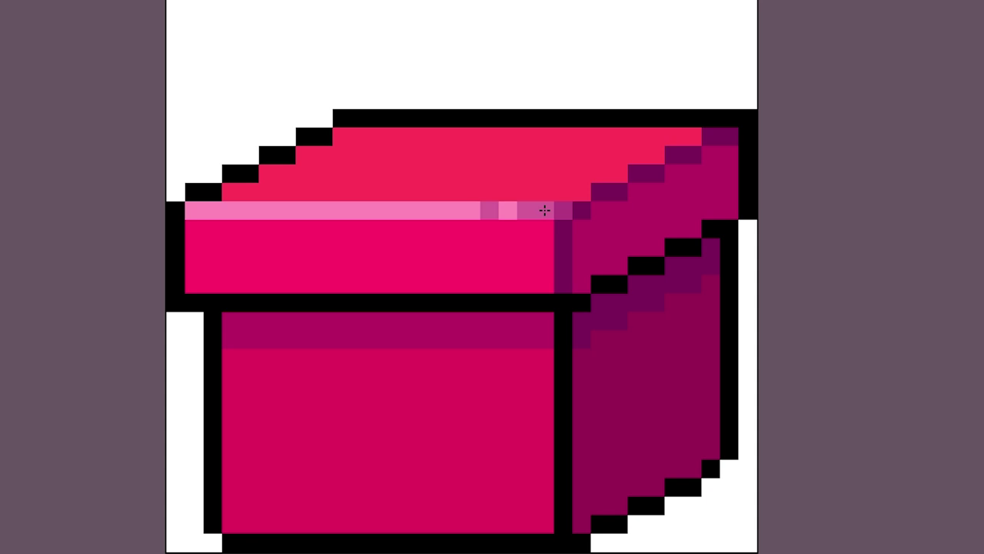
{"action": "left_click", "coordinate": [466, 205], "text": "alt"}
{"action": "left_click", "coordinate": [488, 207]}
{"action": "left_click", "coordinate": [527, 209]}
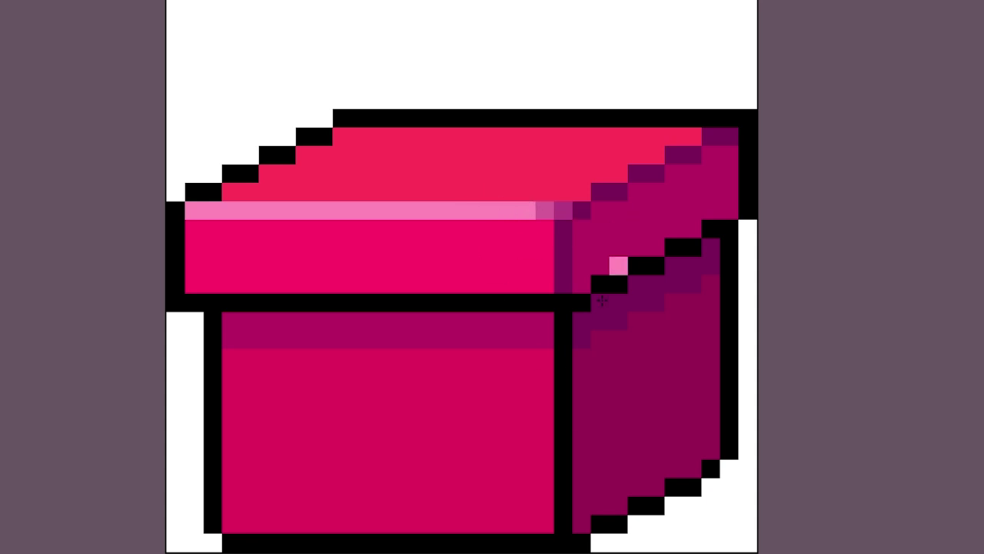
- Repeat the fade at the highlight's left end with a #d55b9a pixel and a darker purple outermost pixel
{"action": "left_click", "coordinate": [543, 204], "text": "alt"}
{"action": "left_click", "coordinate": [193, 209]}
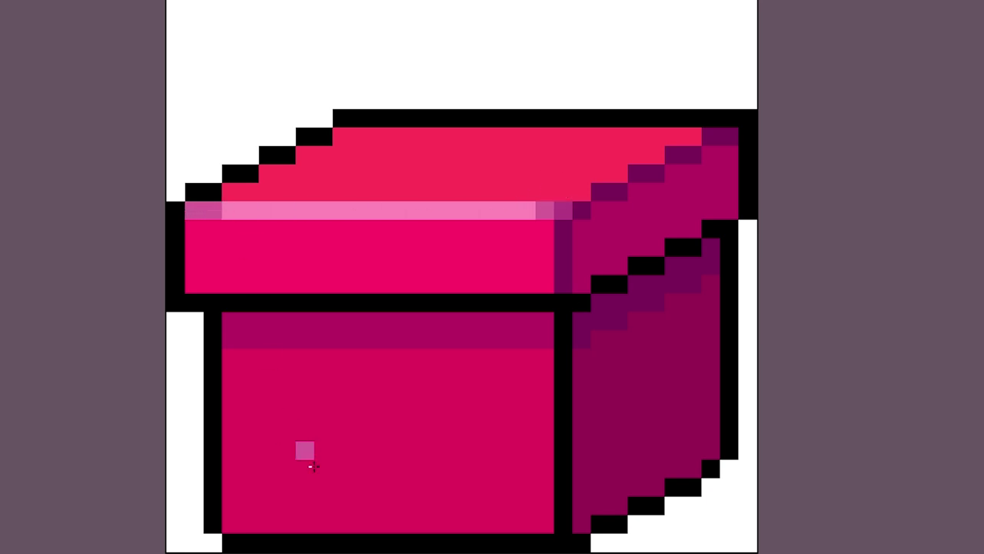
{"action": "left_click", "coordinate": [194, 209]}
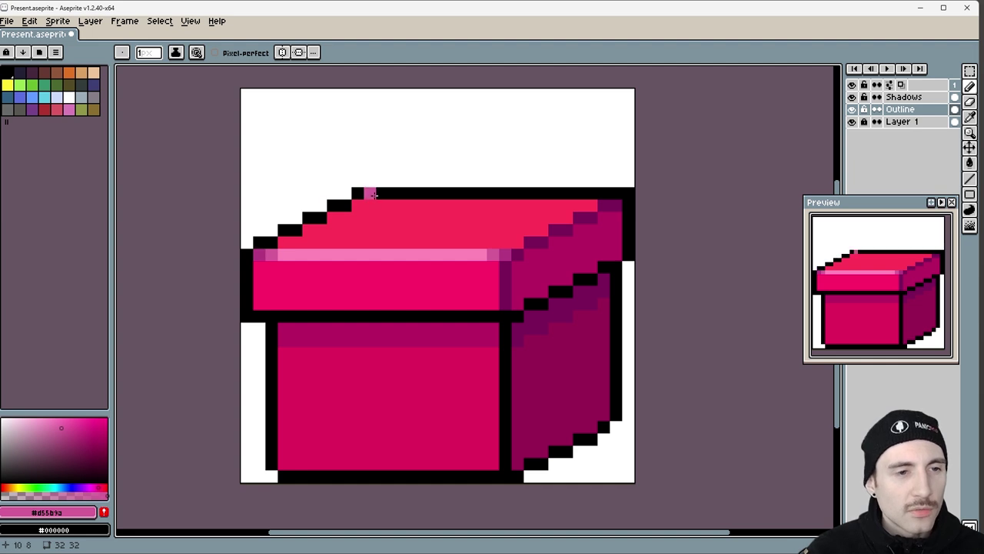
- Recolour the lid's black outline along the stepped left diagonal, back edge and right end in #540022, mixed from semi-transparent #ff0068 over black
{"action": "left_click", "coordinate": [367, 279], "text": "alt"}
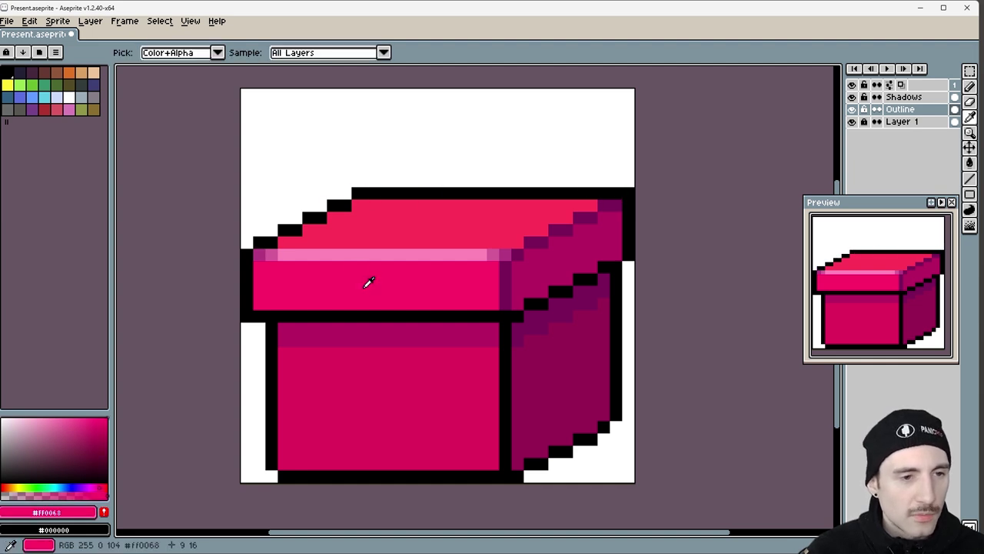
{"action": "left_click", "coordinate": [378, 372], "text": "alt"}
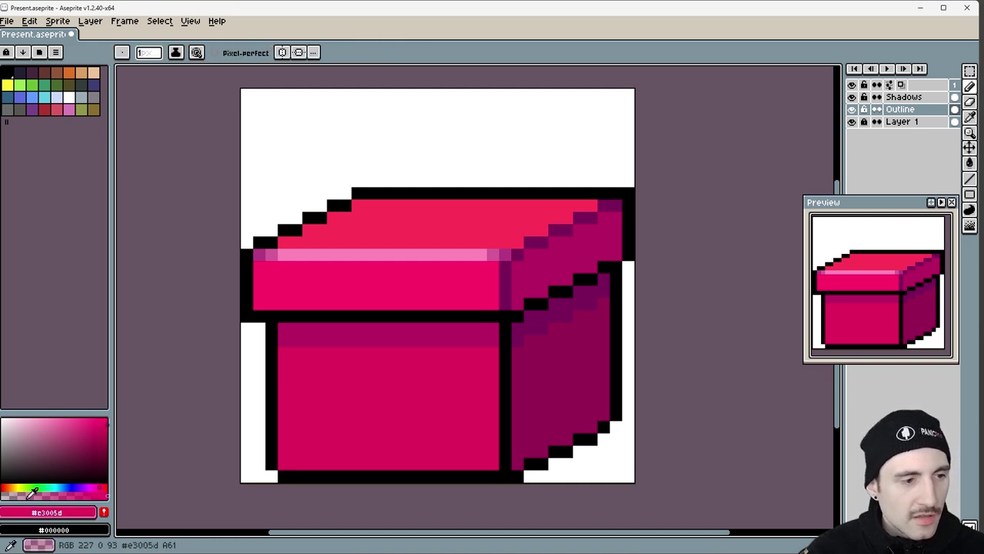
{"action": "left_click", "coordinate": [346, 277], "text": "alt"}
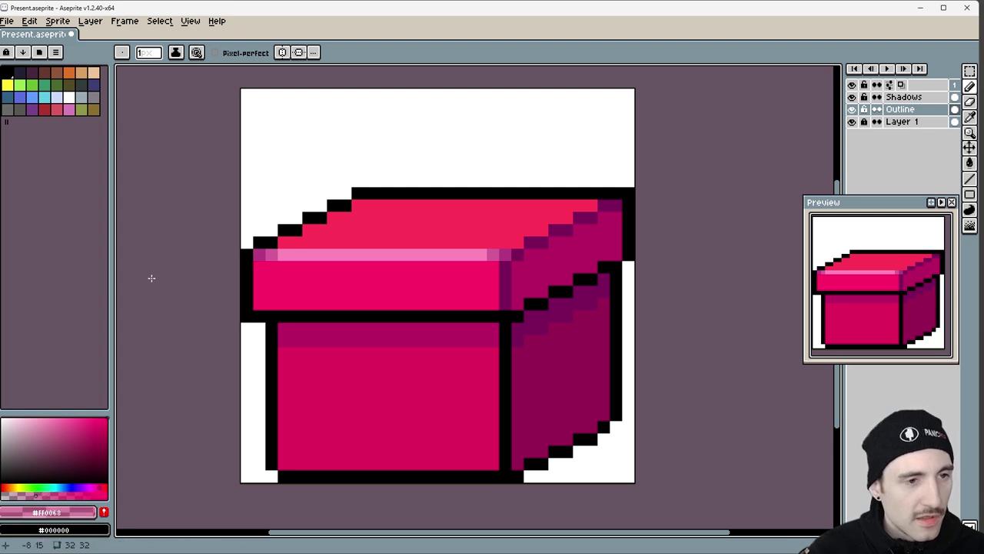
{"action": "left_click", "coordinate": [260, 240], "text": "alt"}
{"action": "left_click", "coordinate": [284, 230]}
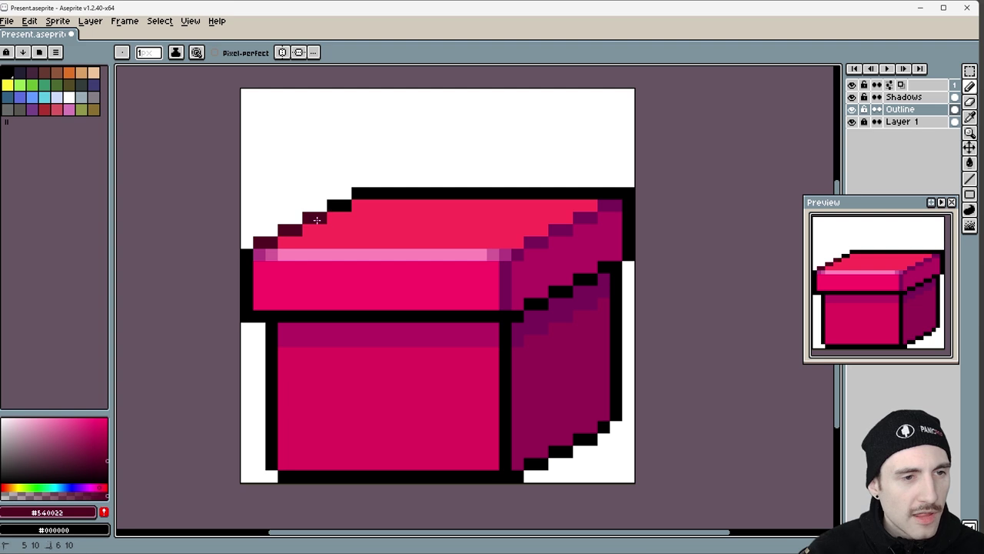
{"action": "left_click_drag", "start_coordinate": [355, 194], "coordinate": [610, 197]}
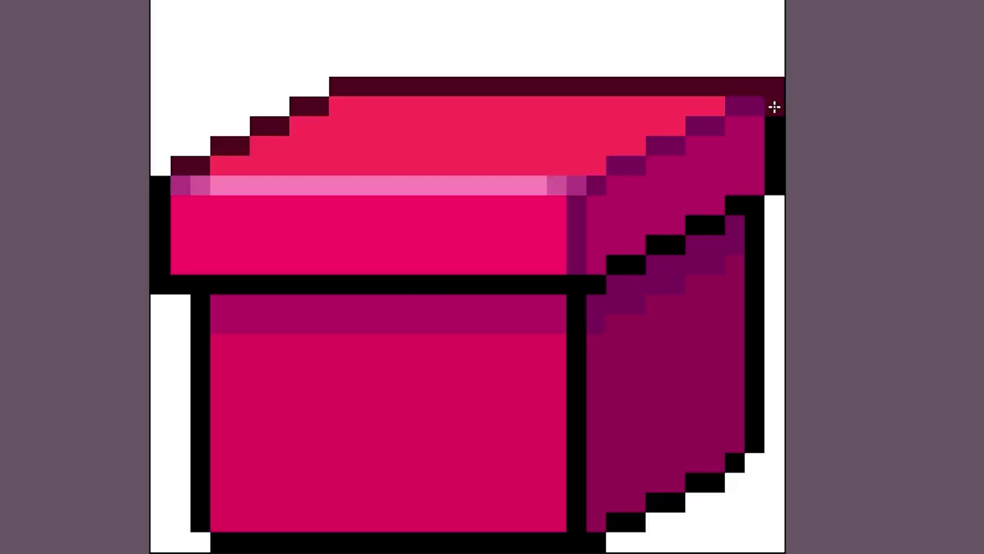
{"action": "mouse_move", "coordinate": [773, 123]}
{"action": "left_mouse_down"}
{"action": "mouse_move", "coordinate": [773, 103]}
{"action": "mouse_move", "coordinate": [773, 188]}
{"action": "left_mouse_up"}
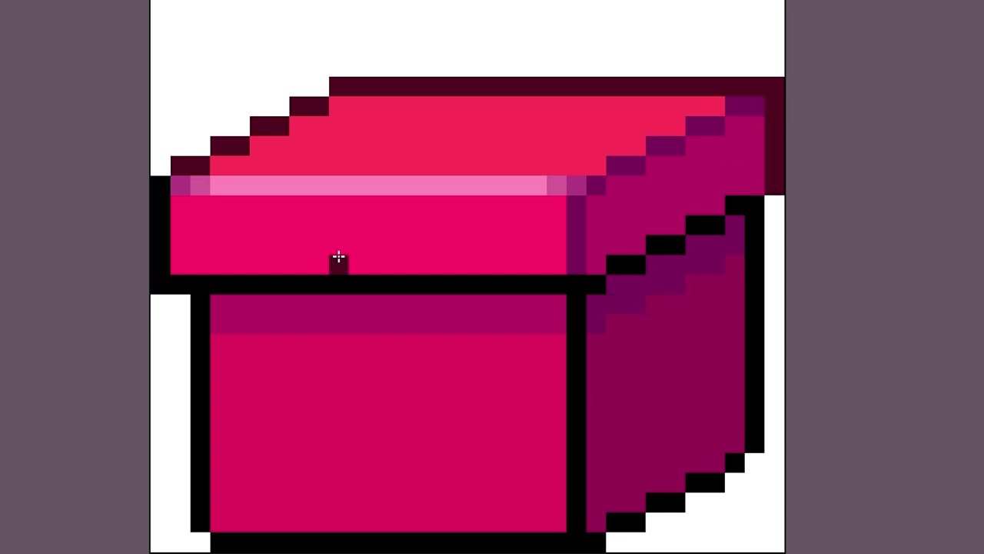